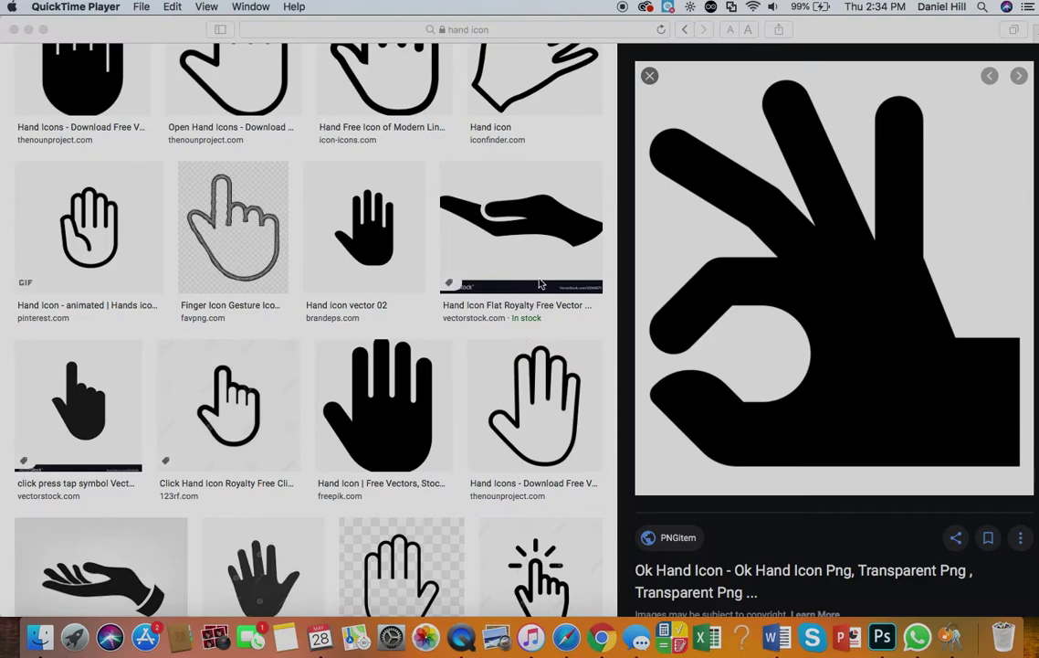
- Scroll up through the Google Images results for 'hand icon' with the OK-hand preview open
{"action": "scroll", "coordinate": [433, 260], "scroll_direction": "up", "scroll_amount": 5}
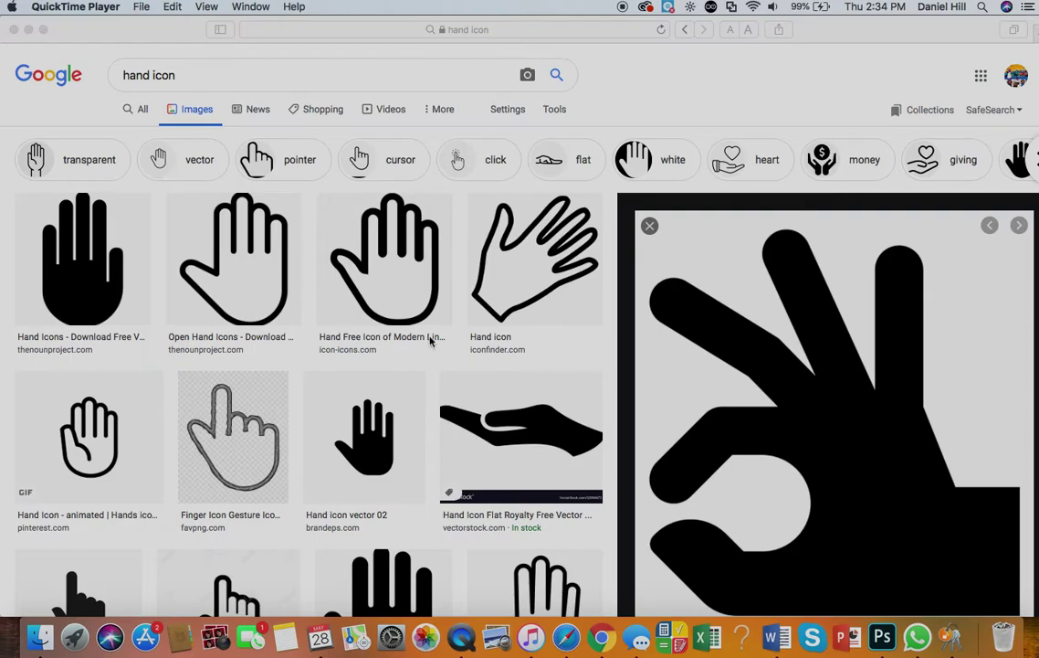
- Close the OK-hand preview and preview the Open Hand Icons result instead
{"action": "left_click", "coordinate": [73, 289]}
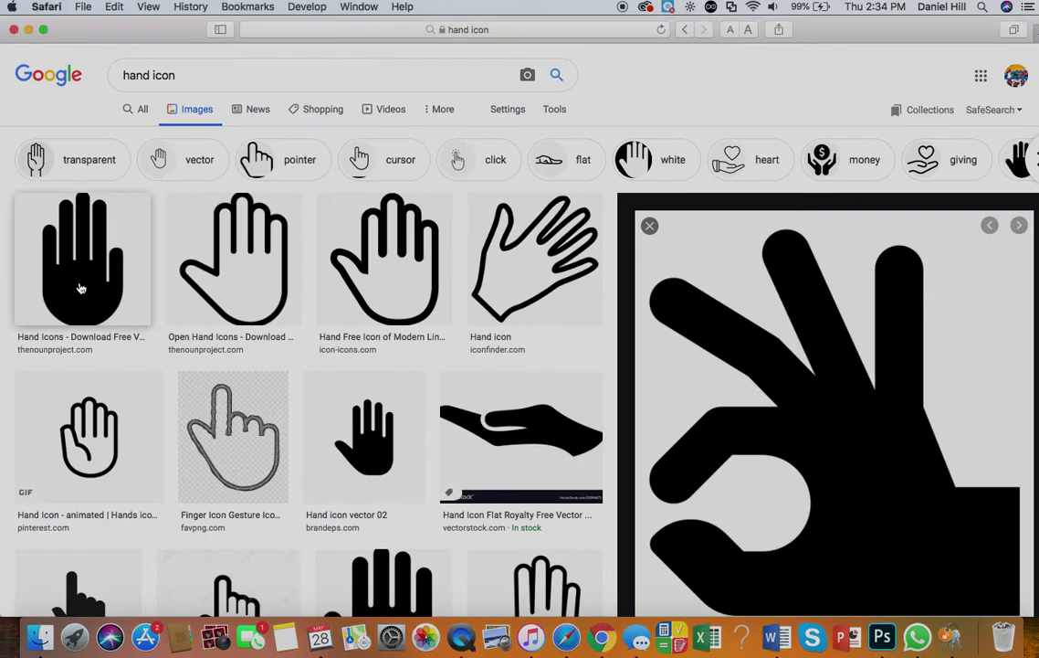
{"action": "left_click", "coordinate": [649, 225]}
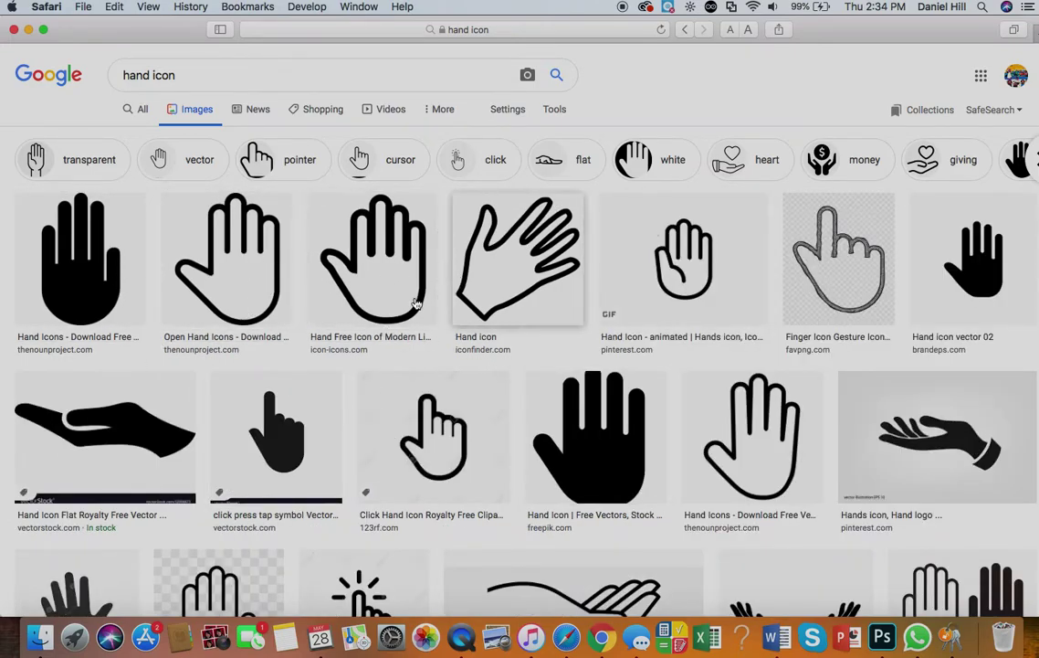
{"action": "left_click", "coordinate": [252, 274]}
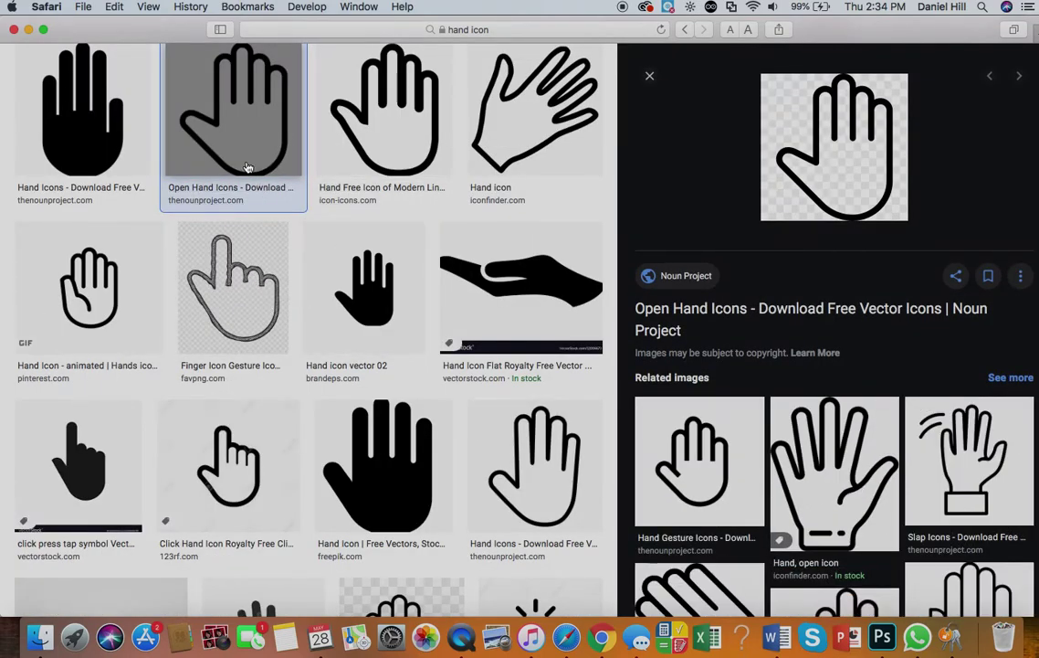
{"action": "scroll", "coordinate": [274, 146], "scroll_direction": "up", "scroll_amount": 3}
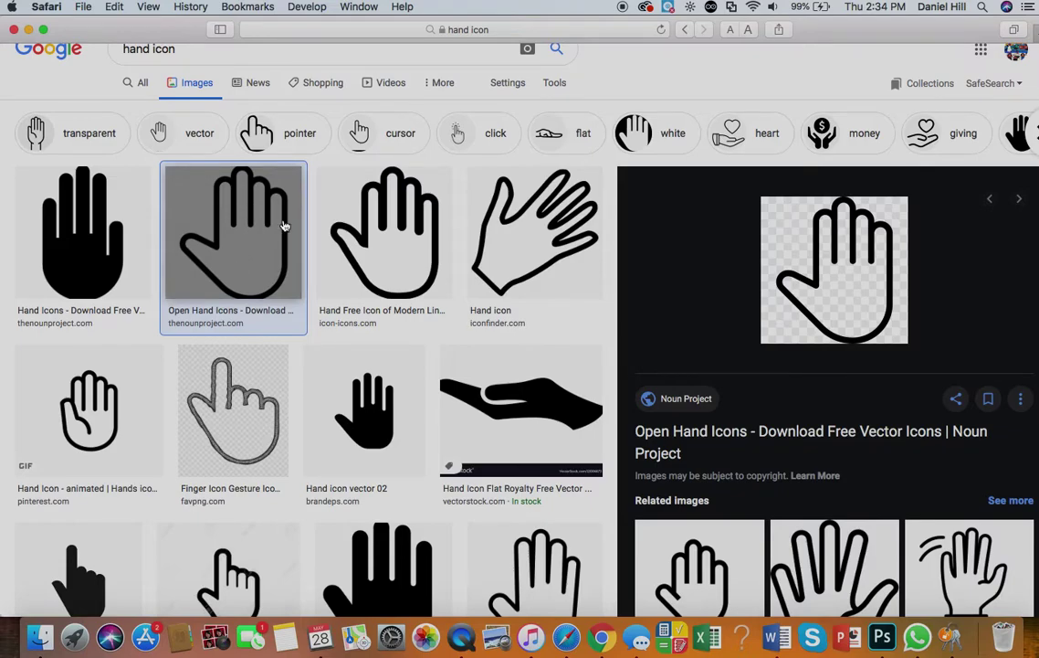
{"action": "scroll", "coordinate": [587, 292], "scroll_direction": "down", "scroll_amount": 3}
{"action": "scroll", "coordinate": [439, 319], "scroll_direction": "down", "scroll_amount": 3}
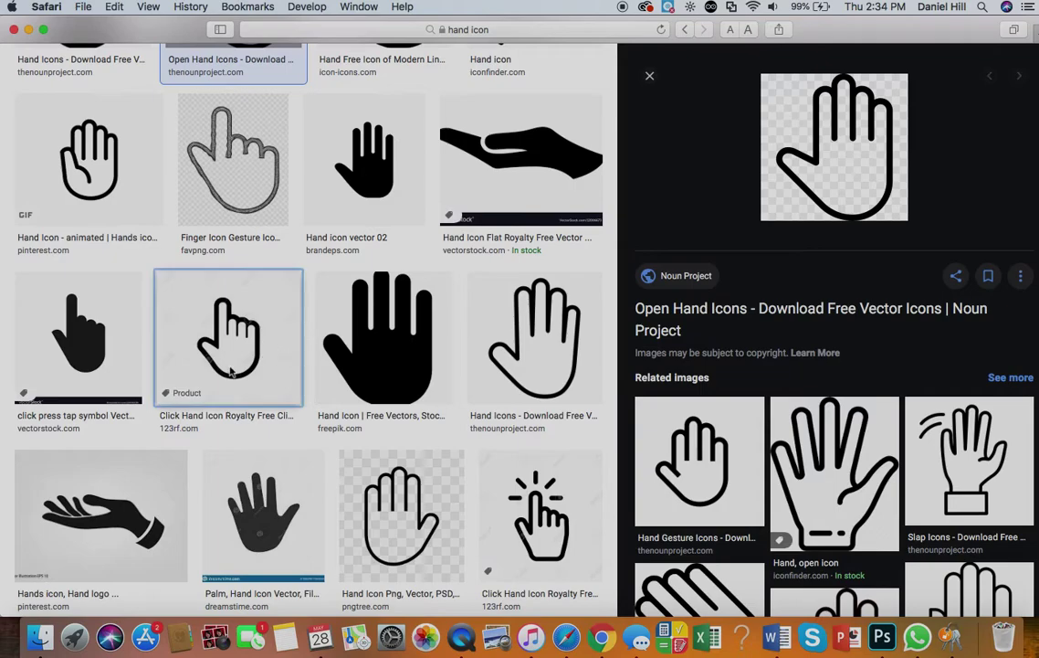
- Compare other hand icons, then preview the black Open Hand Icon Png from PNGitem
{"action": "left_click", "coordinate": [231, 370]}
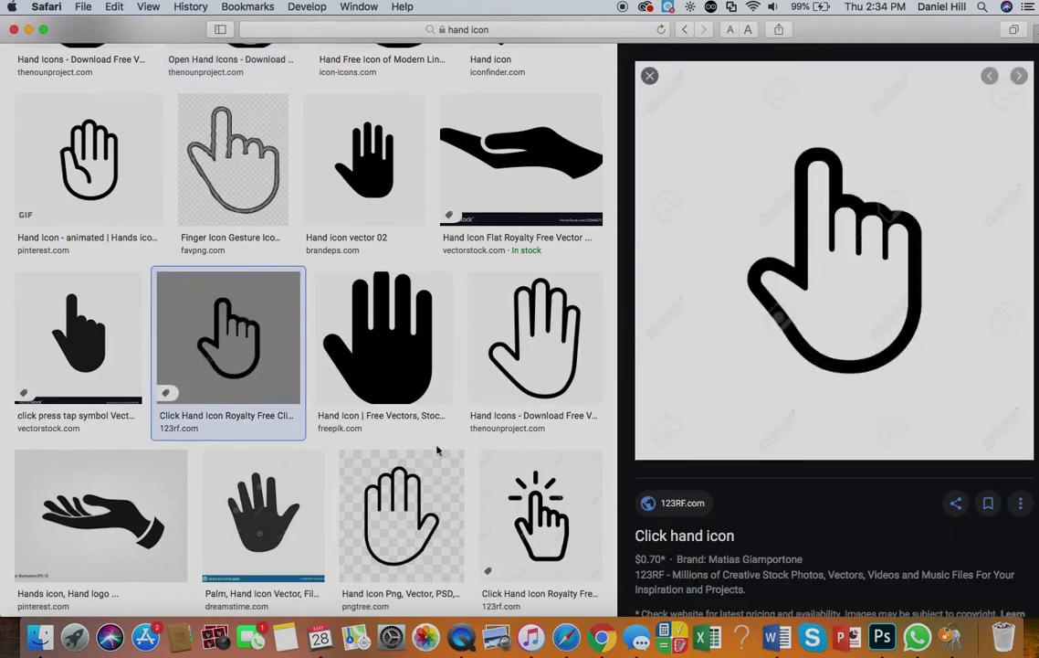
{"action": "scroll", "coordinate": [438, 450], "scroll_direction": "up", "scroll_amount": 5}
{"action": "left_click", "coordinate": [529, 288]}
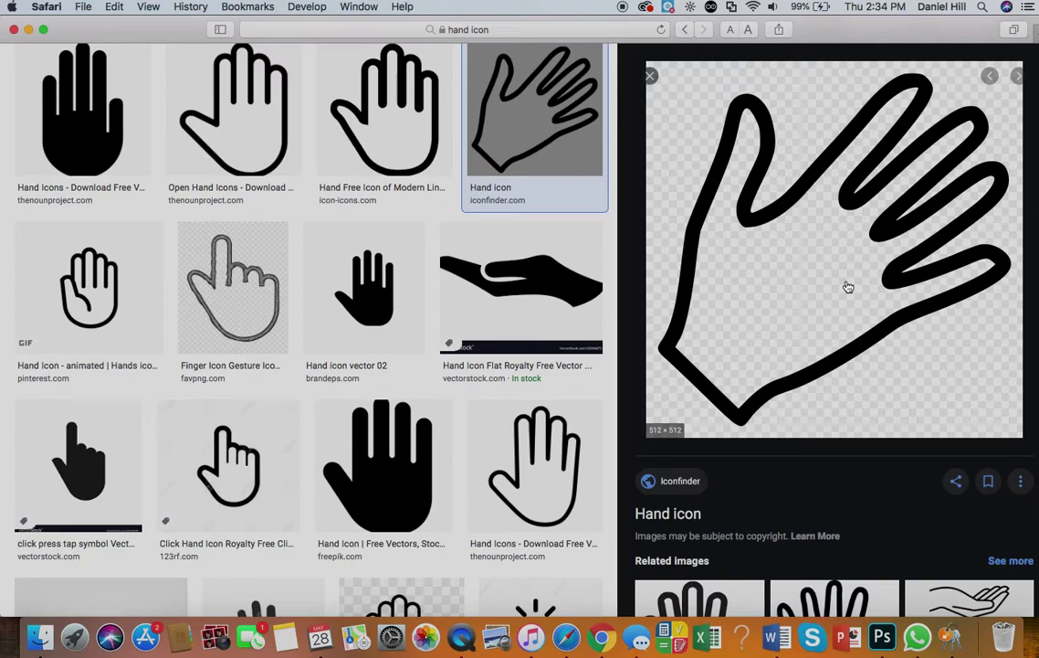
{"action": "left_click", "coordinate": [230, 481]}
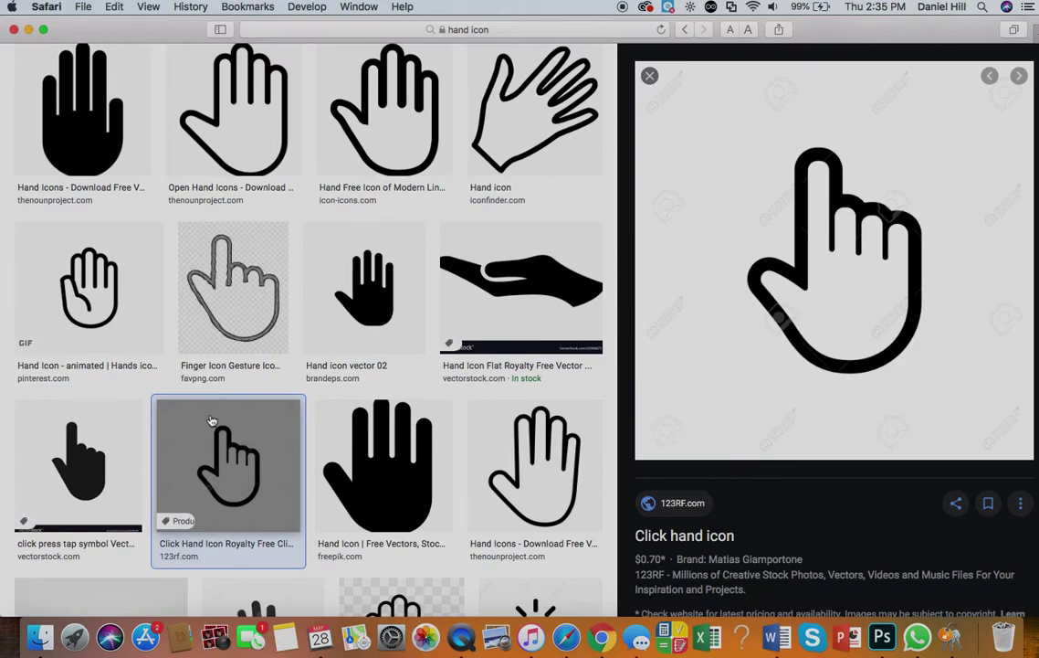
{"action": "scroll", "coordinate": [433, 335], "scroll_direction": "down", "scroll_amount": 5}
{"action": "scroll", "coordinate": [433, 335], "scroll_direction": "down", "scroll_amount": 10}
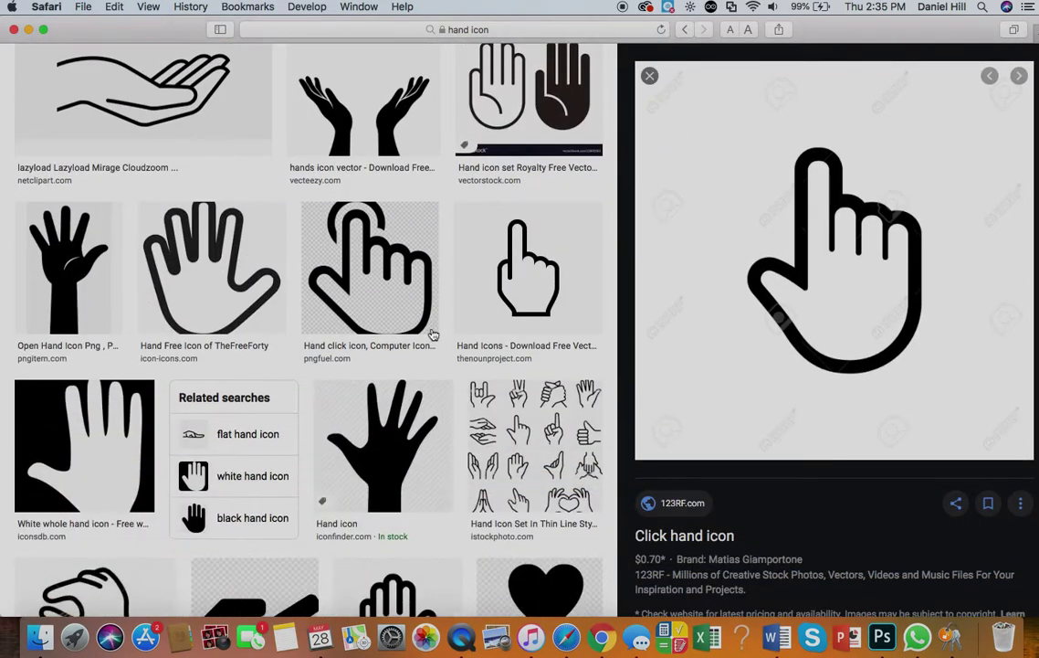
{"action": "left_click", "coordinate": [64, 379]}
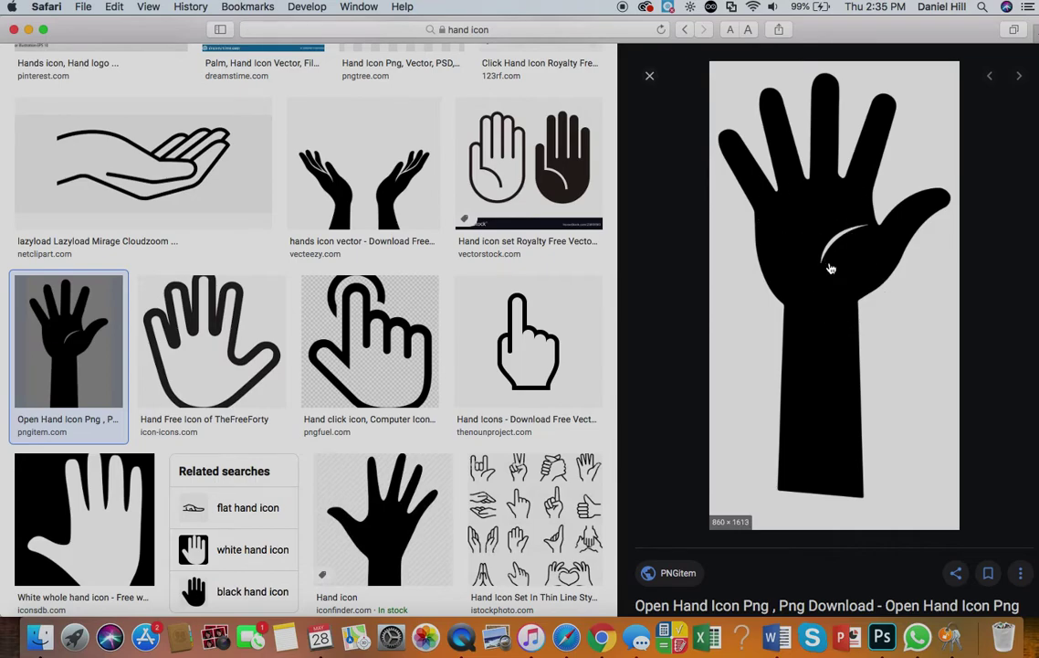
- Save the previewed hand image to the Desktop as 'hand cursor'
{"action": "right_click", "coordinate": [872, 308]}
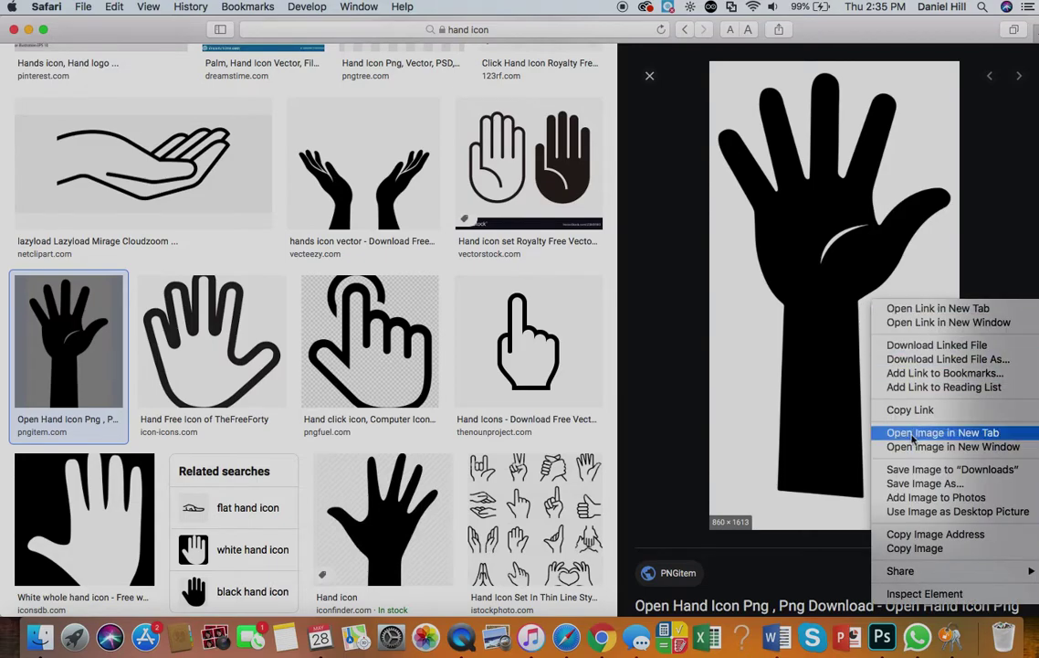
{"action": "left_click", "coordinate": [921, 488]}
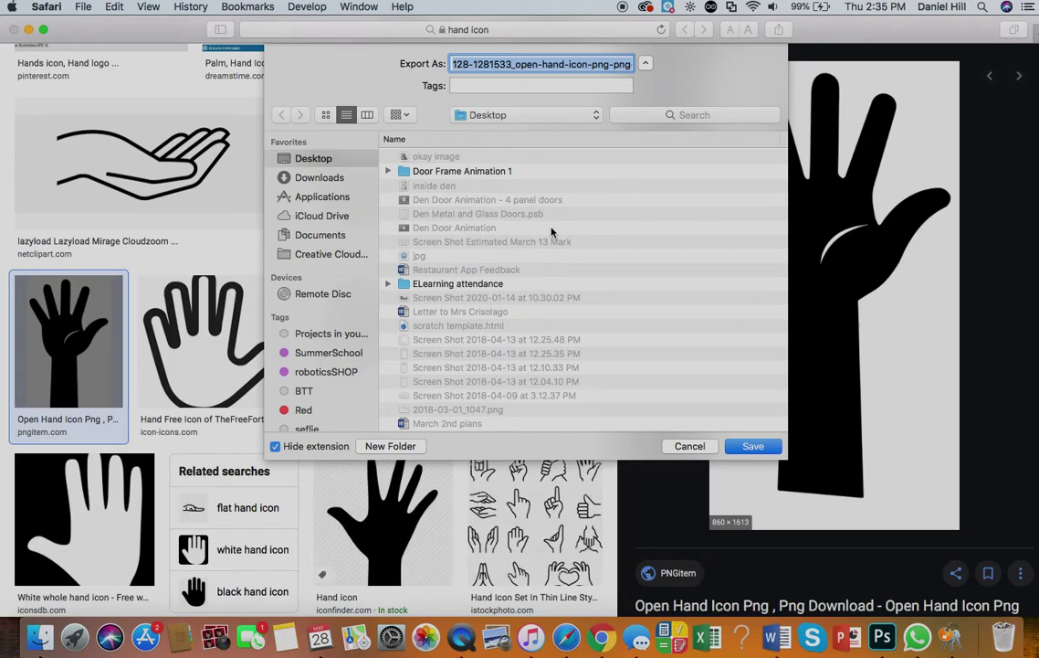
{"action": "type", "text": "hand"}
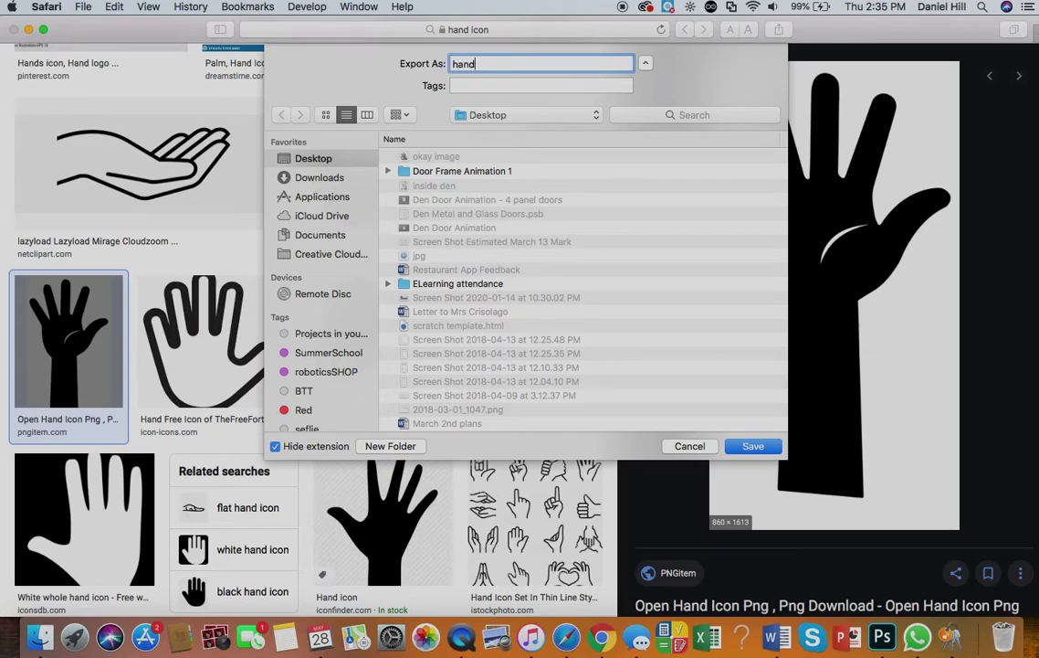
{"action": "type", "text": " cusor"}
{"action": "left_click", "coordinate": [477, 64]}
{"action": "type", "text": "r"}
{"action": "left_click", "coordinate": [750, 446]}
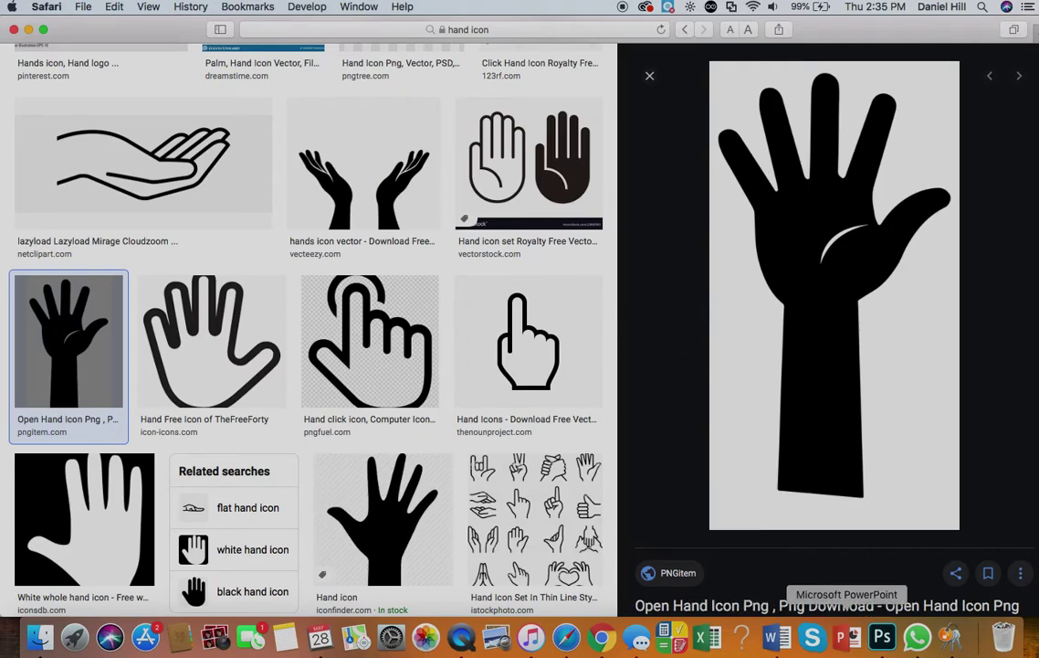
- Create a 495 × 326 px Photoshop document named 'hand cursor' with a transparent background
{"action": "left_click", "coordinate": [884, 638]}
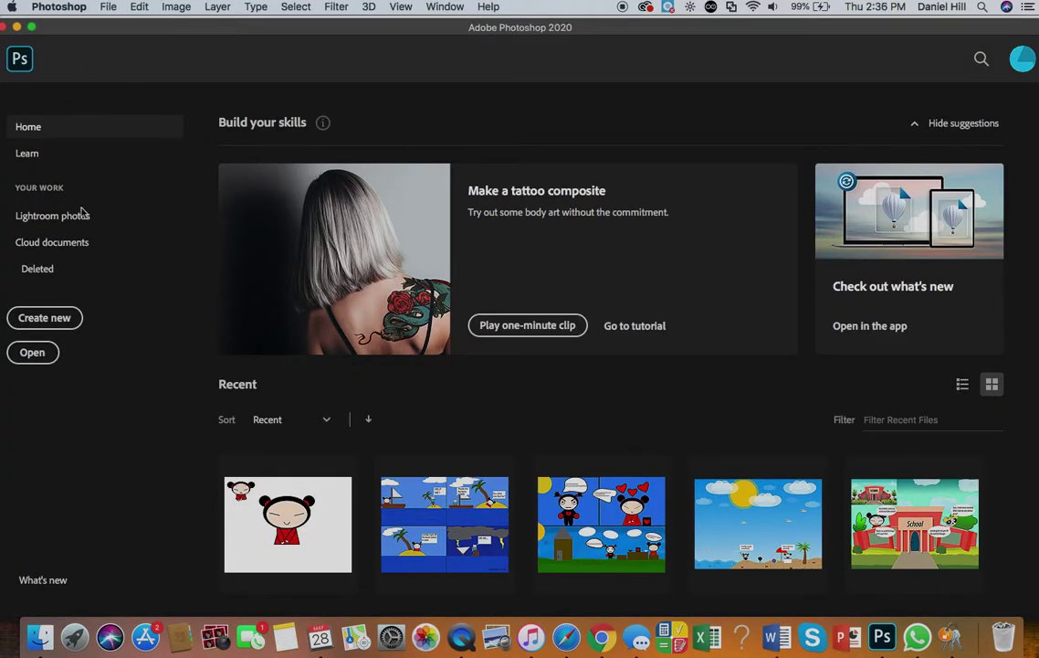
{"action": "left_click", "coordinate": [60, 320]}
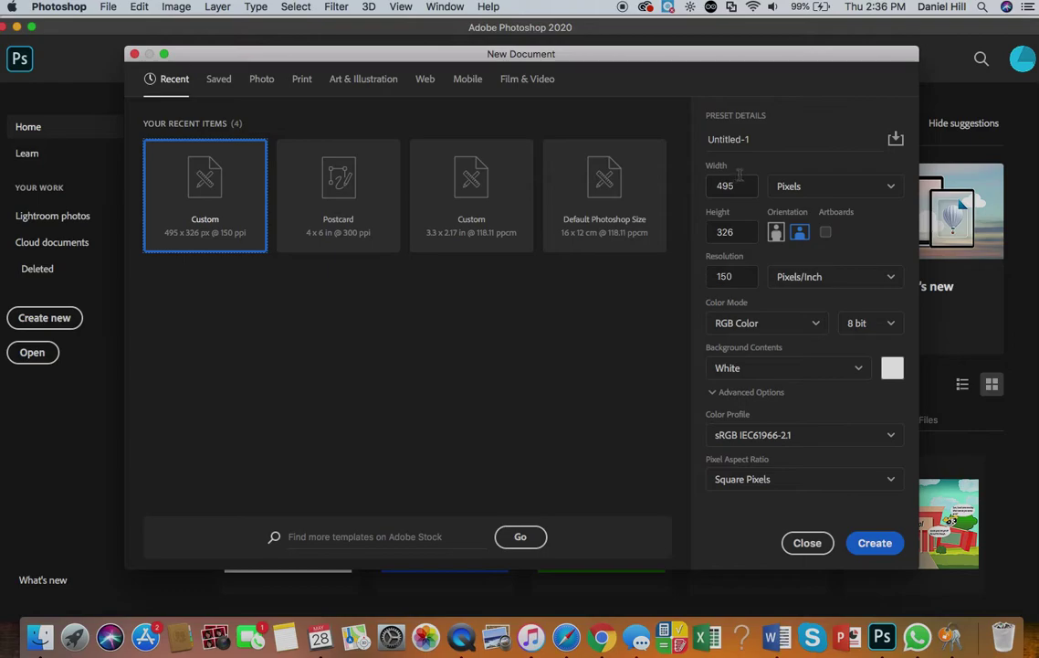
{"action": "left_click_drag", "start_coordinate": [752, 139], "coordinate": [678, 132]}
{"action": "type", "text": "hand cursor"}
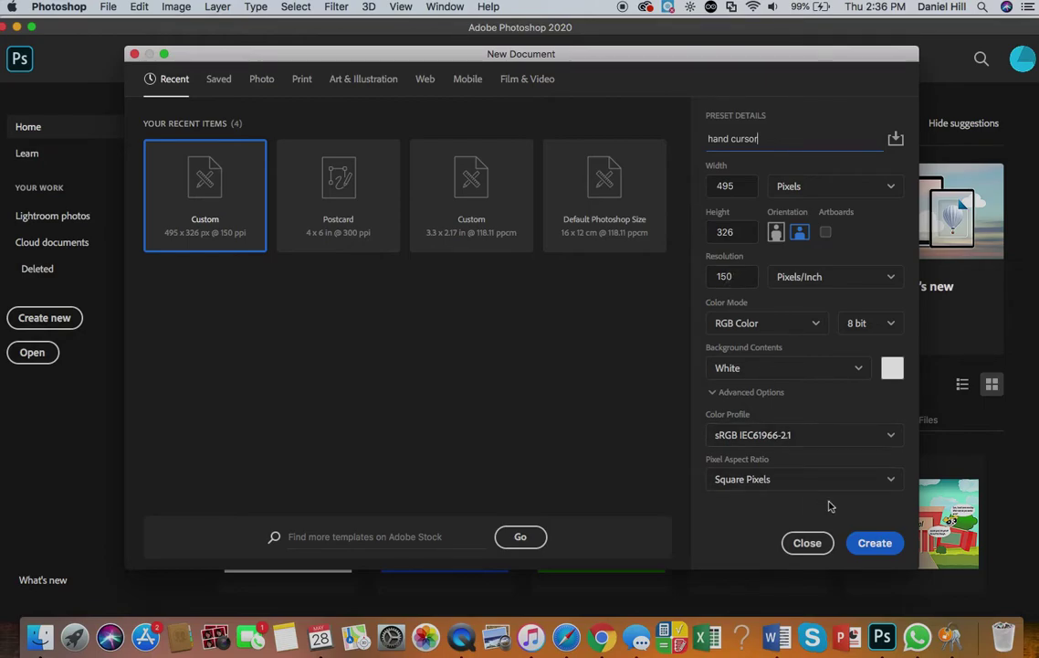
{"action": "left_click", "coordinate": [859, 370]}
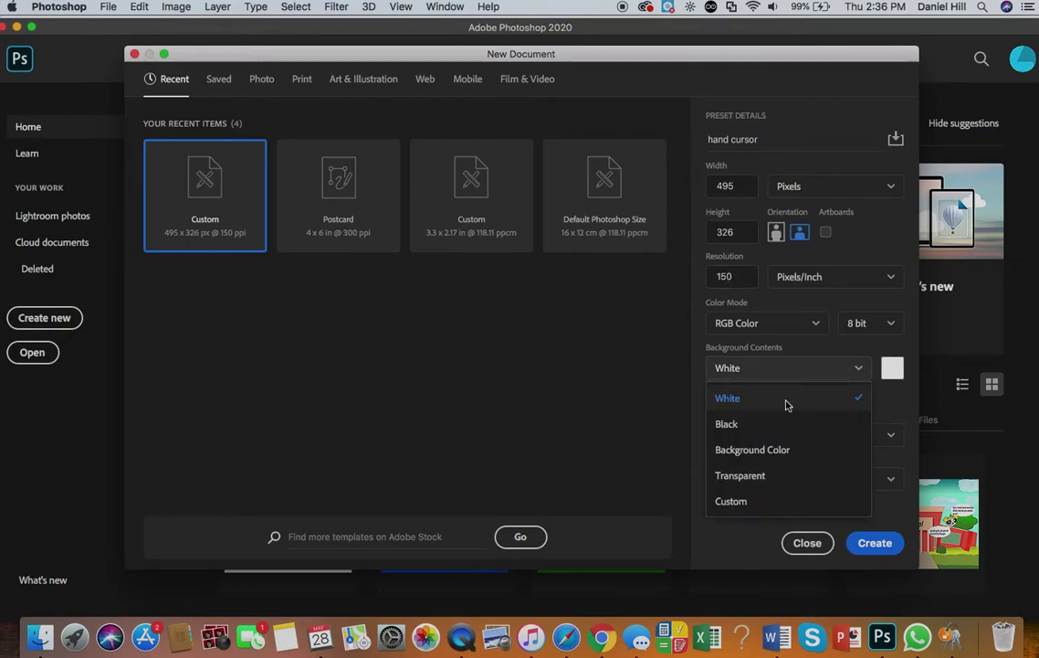
{"action": "left_click", "coordinate": [731, 475]}
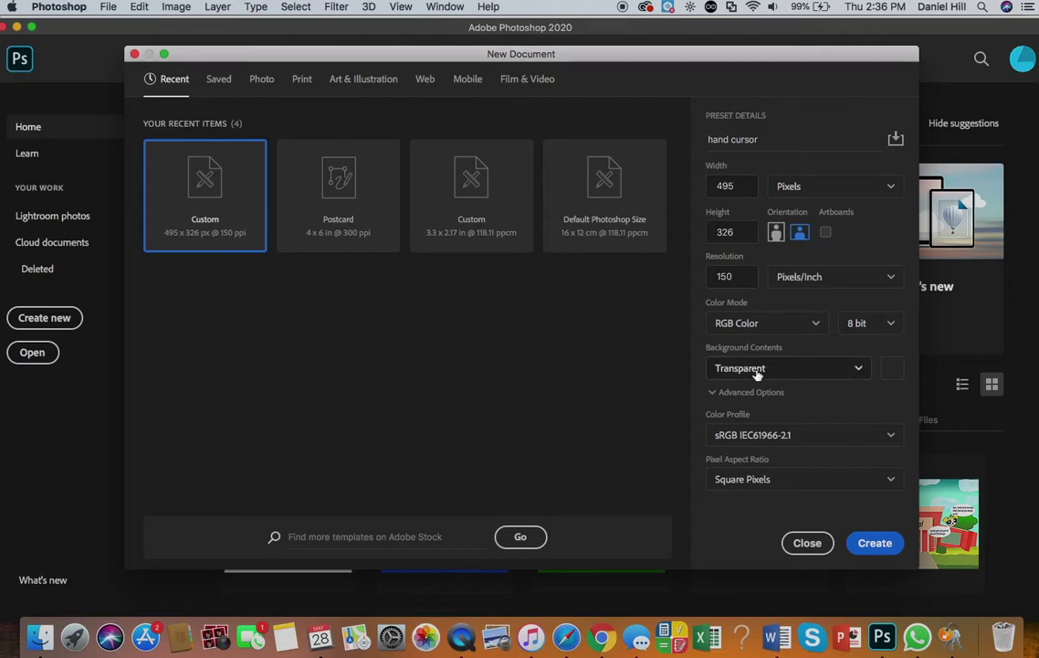
{"action": "left_click", "coordinate": [881, 544]}
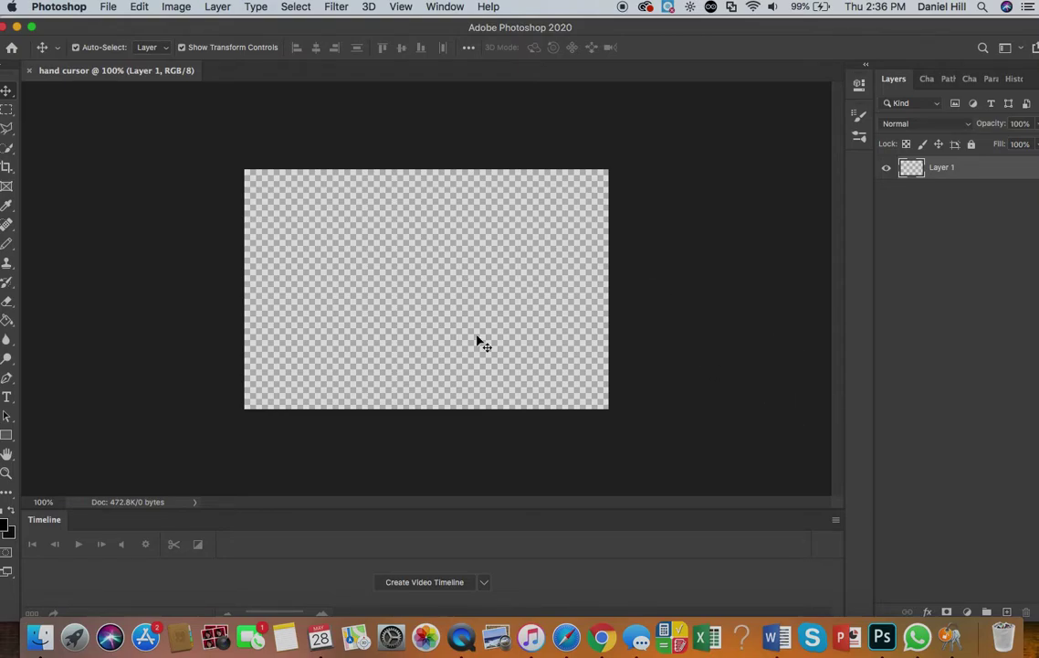
- Open hand cursor.png from the Desktop in Photoshop
{"action": "left_click", "coordinate": [109, 9]}
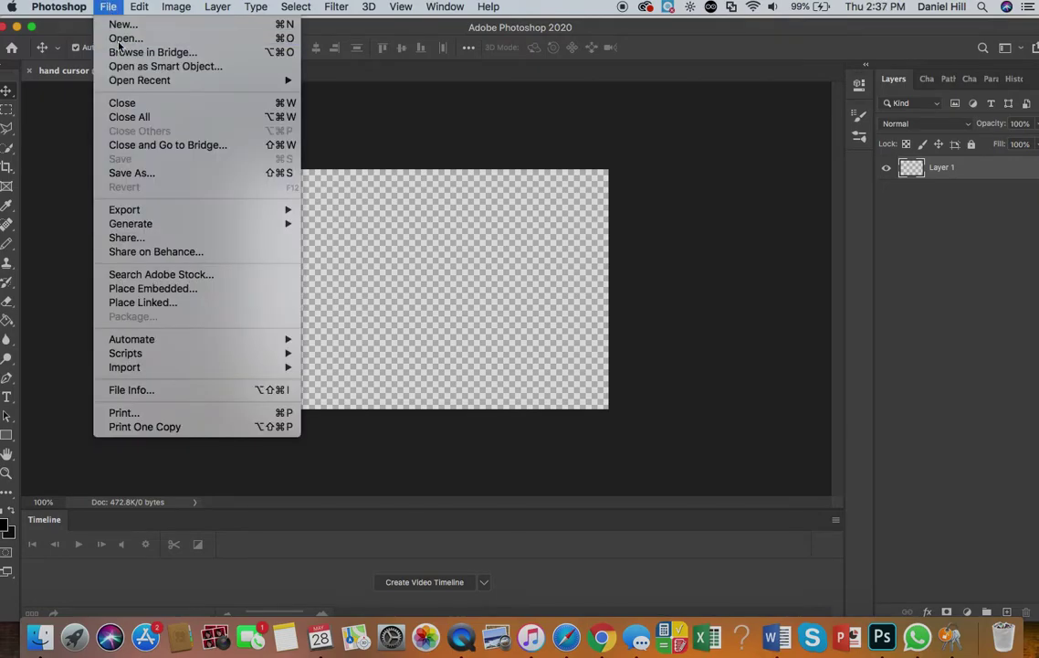
{"action": "left_click", "coordinate": [117, 47]}
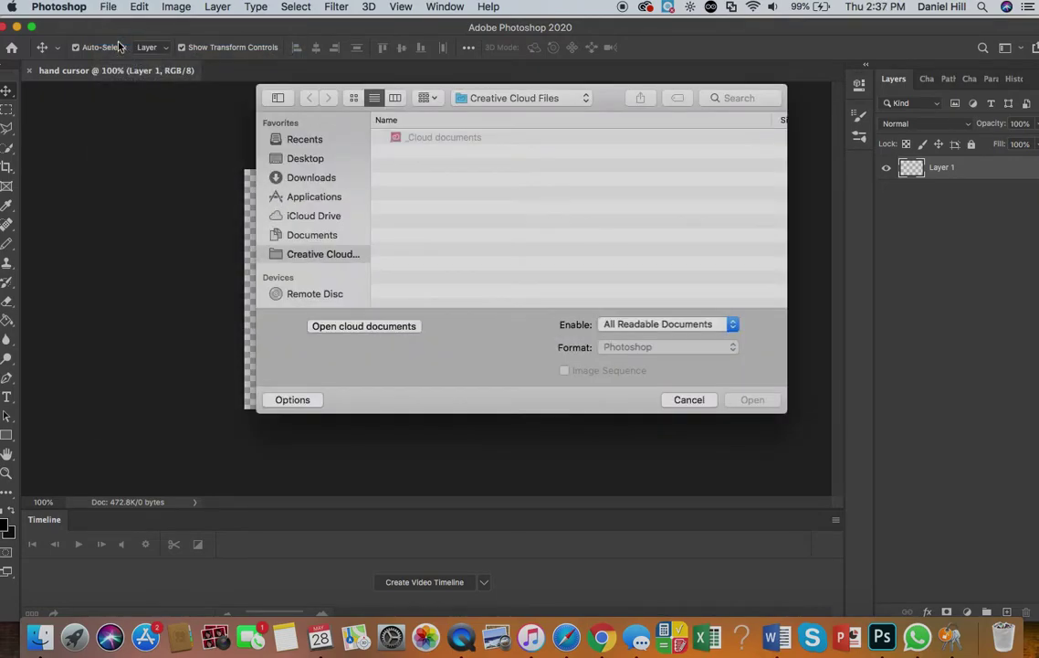
{"action": "left_click", "coordinate": [310, 158]}
{"action": "left_click", "coordinate": [425, 138]}
{"action": "left_click", "coordinate": [746, 399]}
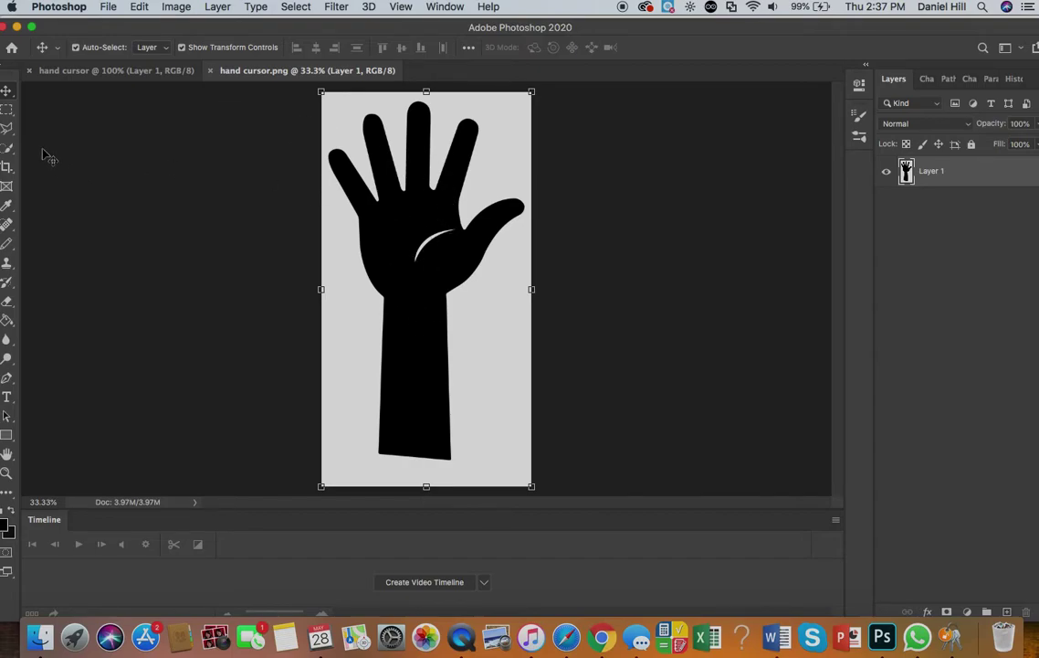
- Use the Magic Wand Tool to cut out the hand, copy it, and return to hand cursor
{"action": "left_click", "coordinate": [11, 110]}
{"action": "left_click", "coordinate": [6, 128]}
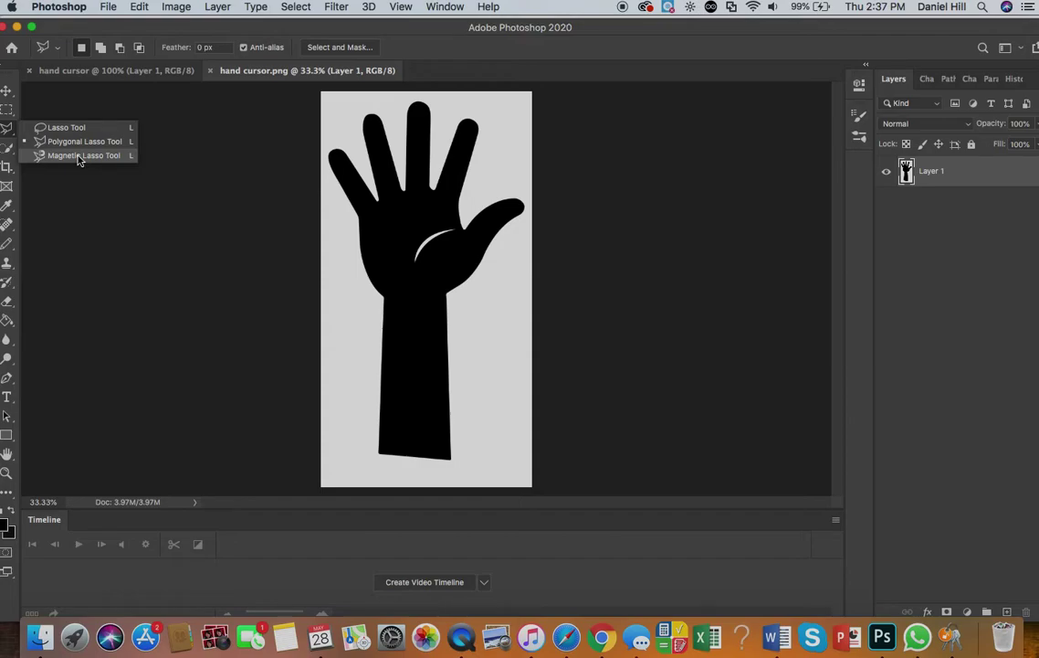
{"action": "left_click", "coordinate": [6, 149]}
{"action": "left_click", "coordinate": [64, 175]}
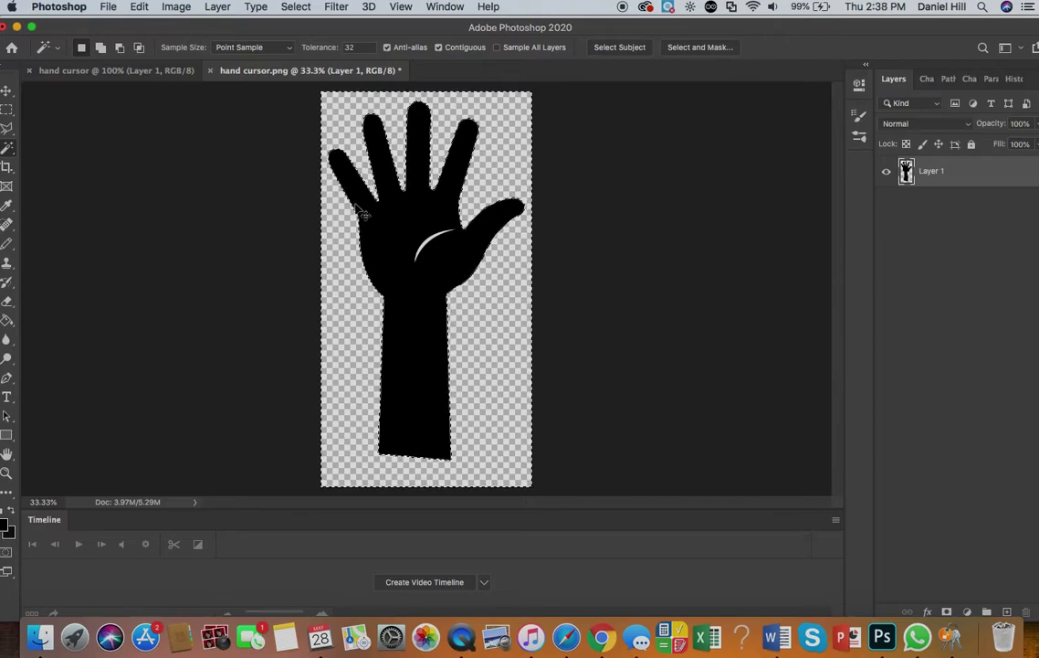
{"action": "key", "text": "super+c"}
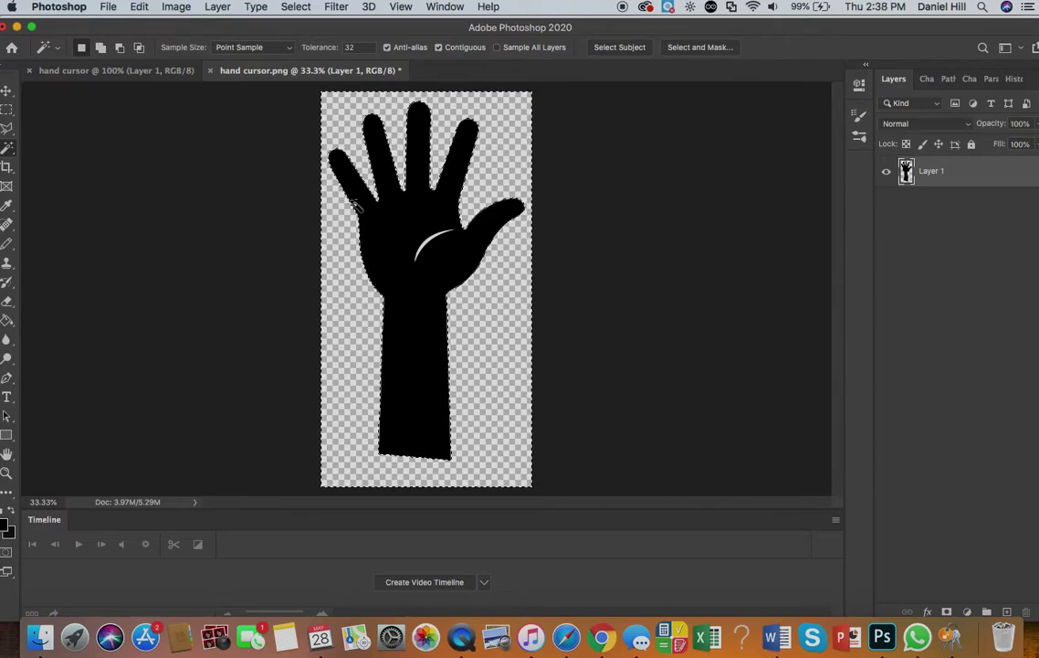
{"action": "left_click", "coordinate": [143, 70]}
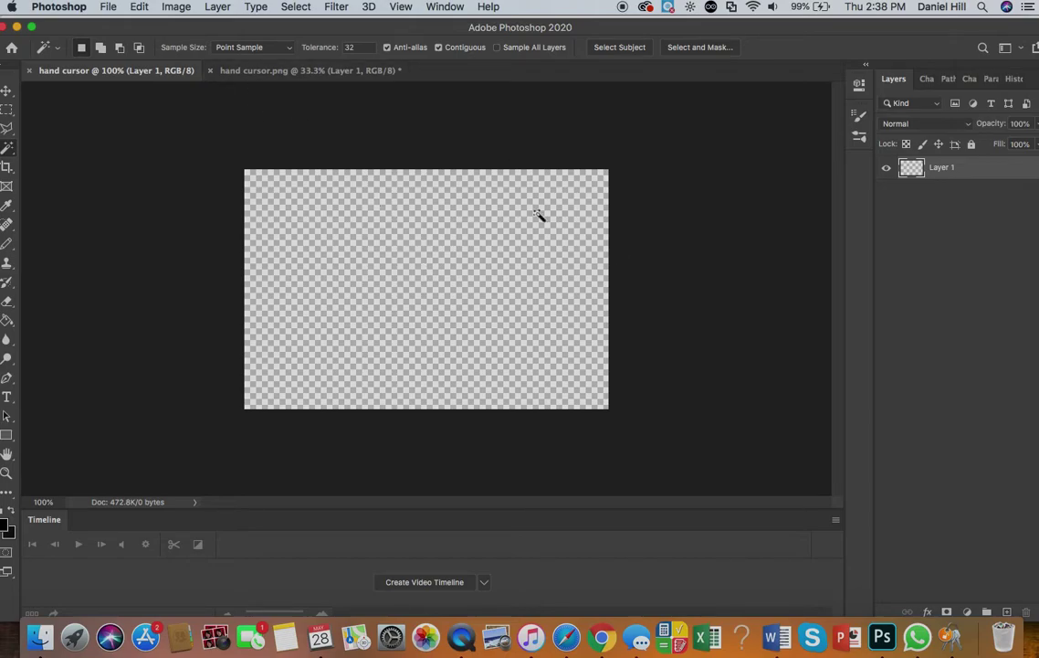
- Rotate the hand cursor canvas 90° clockwise to portrait orientation
{"action": "left_click", "coordinate": [176, 7]}
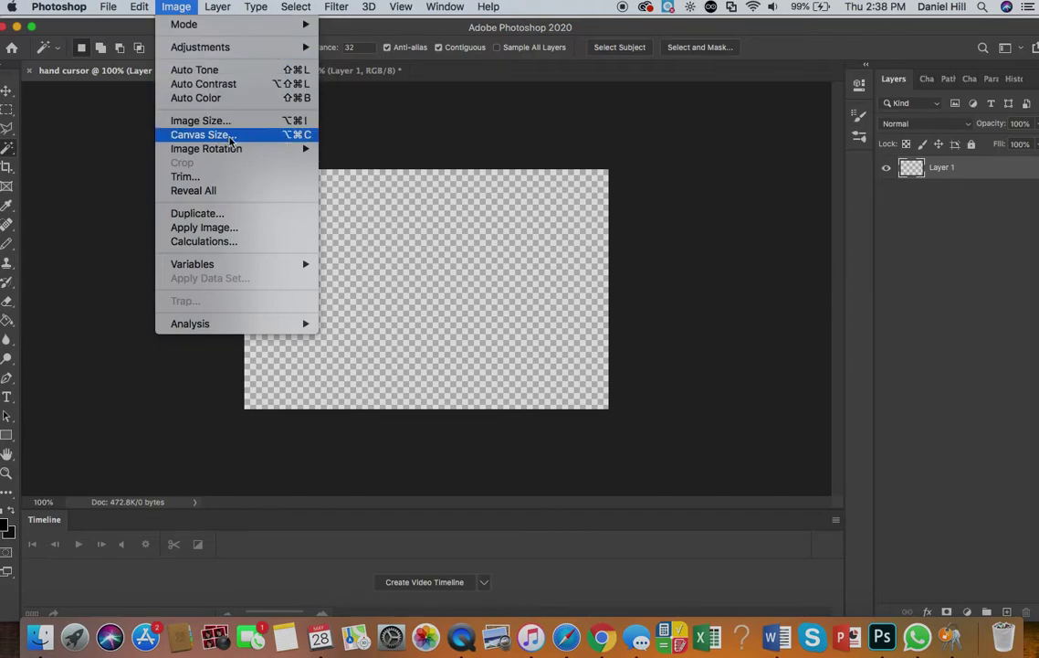
{"action": "mouse_move", "coordinate": [239, 149]}
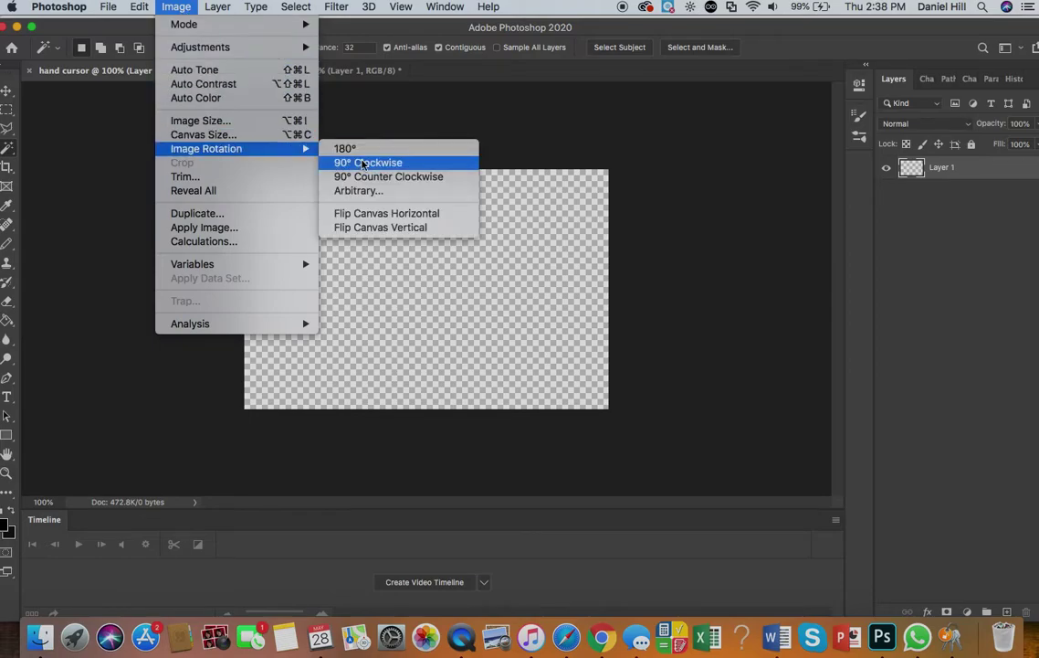
{"action": "left_click", "coordinate": [364, 162]}
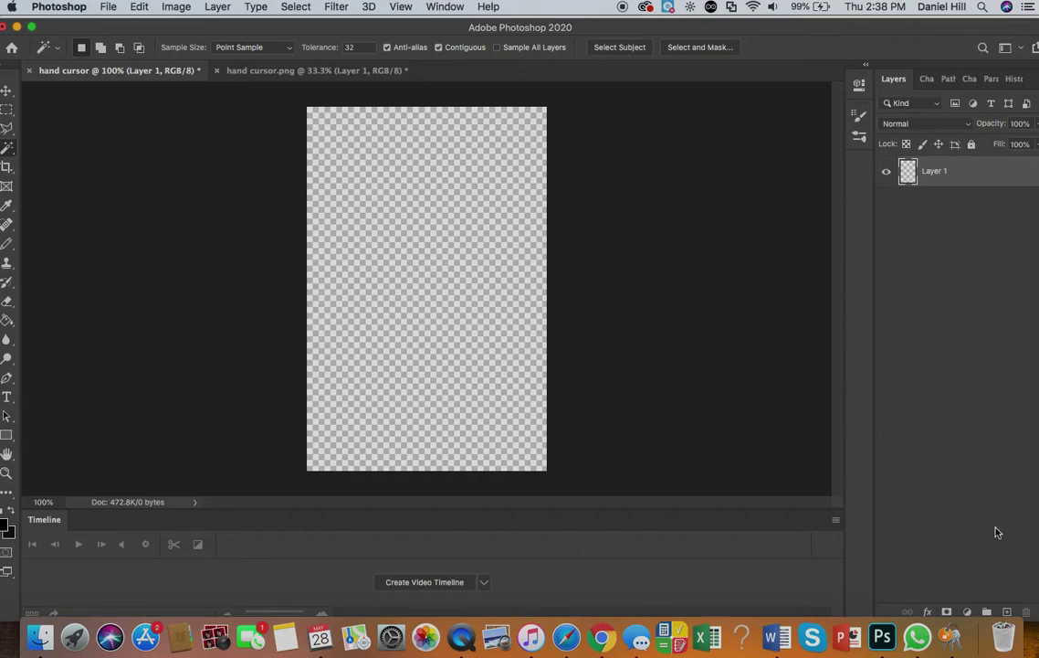
- Add a new empty layer and name it 'hand'
{"action": "left_click", "coordinate": [1008, 612]}
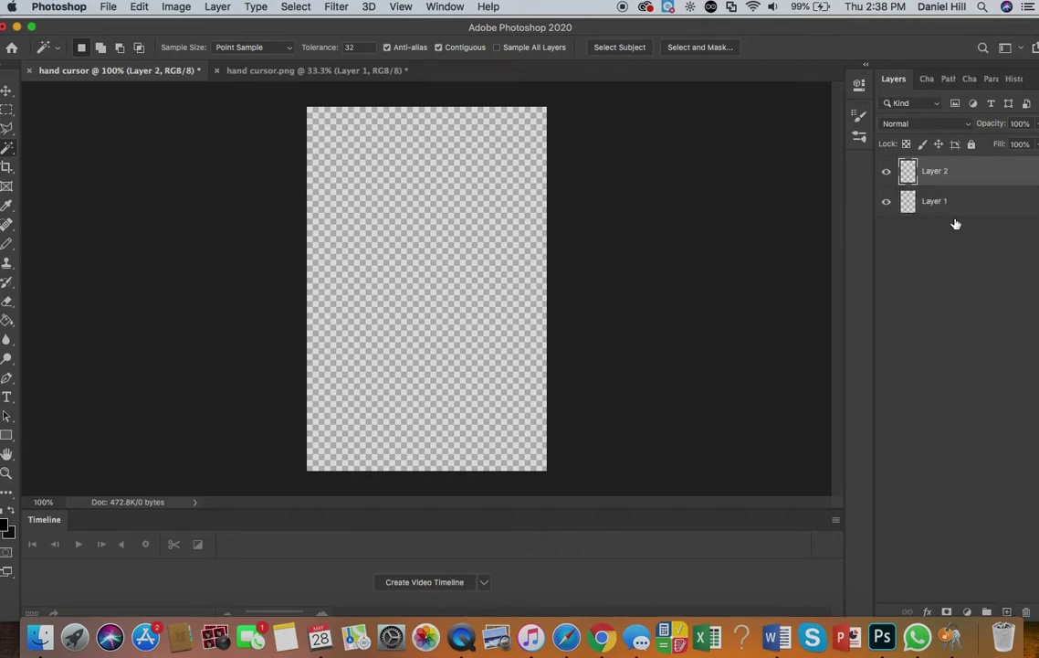
{"action": "double_click", "coordinate": [934, 171]}
{"action": "type", "text": "hand"}
{"action": "left_click", "coordinate": [476, 251]}
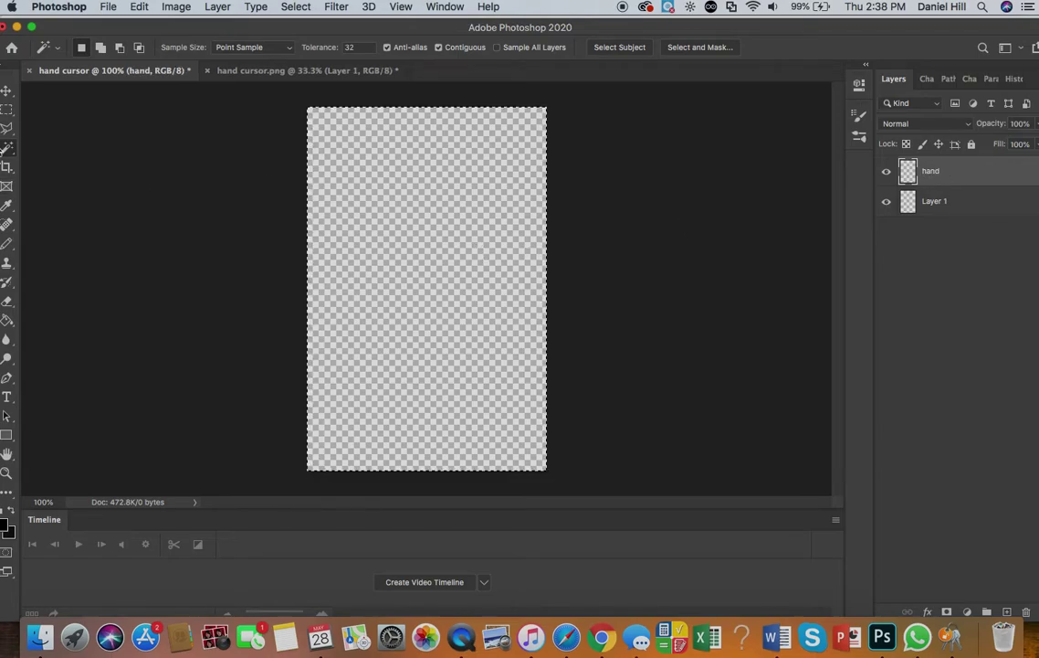
- Try moving the empty selection with the Move tool and dismiss the alert
{"action": "left_click", "coordinate": [6, 90]}
{"action": "left_click", "coordinate": [406, 250]}
{"action": "left_click", "coordinate": [629, 230]}
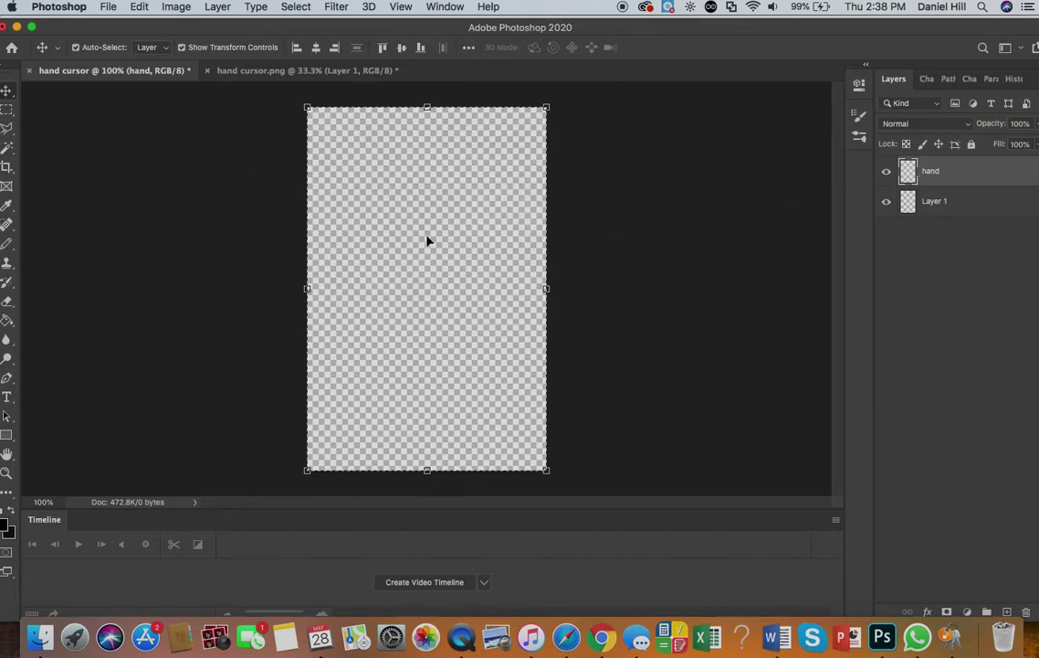
{"action": "key", "text": "super+z"}
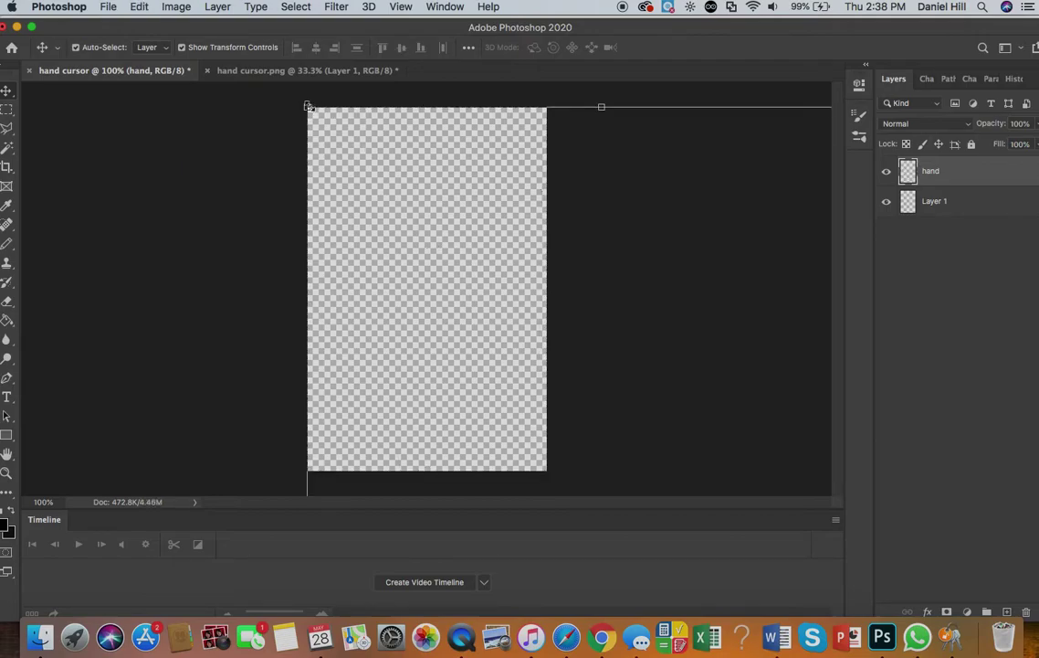
{"action": "left_click_drag", "start_coordinate": [307, 107], "coordinate": [252, 130]}
{"action": "left_click_drag", "start_coordinate": [253, 130], "coordinate": [519, 262]}
{"action": "left_click_drag", "start_coordinate": [581, 292], "coordinate": [307, 160]}
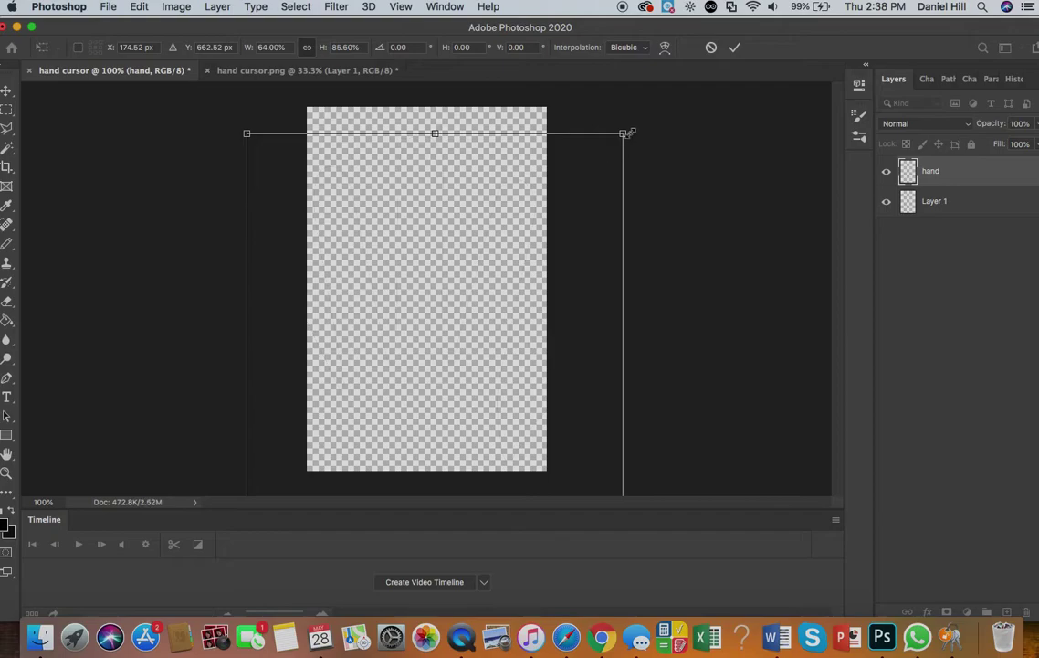
{"action": "left_click_drag", "start_coordinate": [623, 134], "coordinate": [510, 259]}
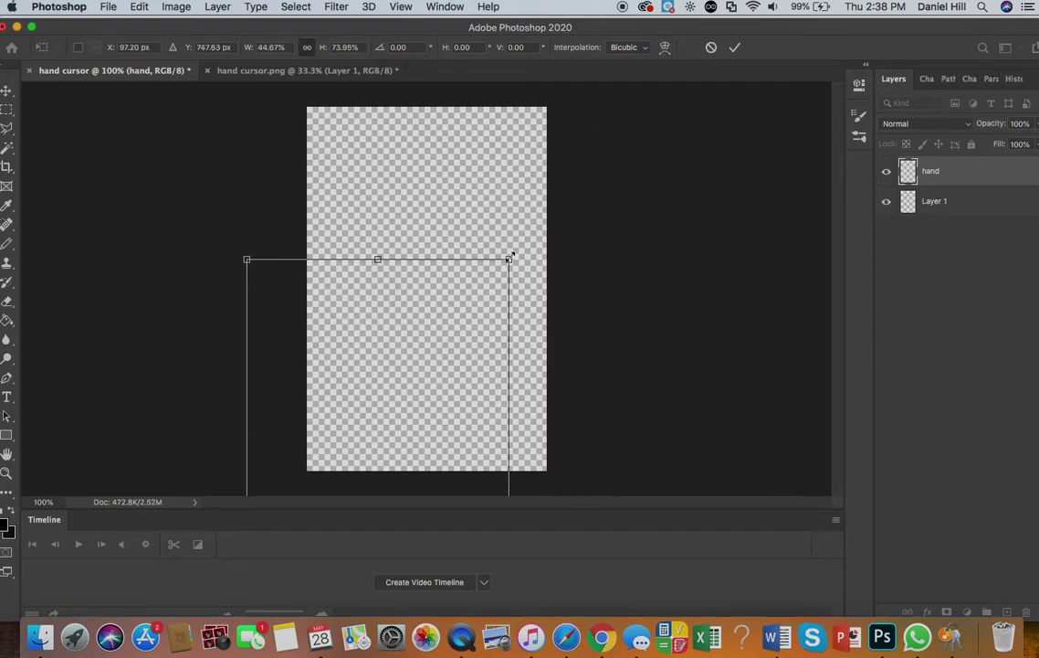
{"action": "left_click_drag", "start_coordinate": [446, 265], "coordinate": [490, 125]}
{"action": "key", "text": "Return"}
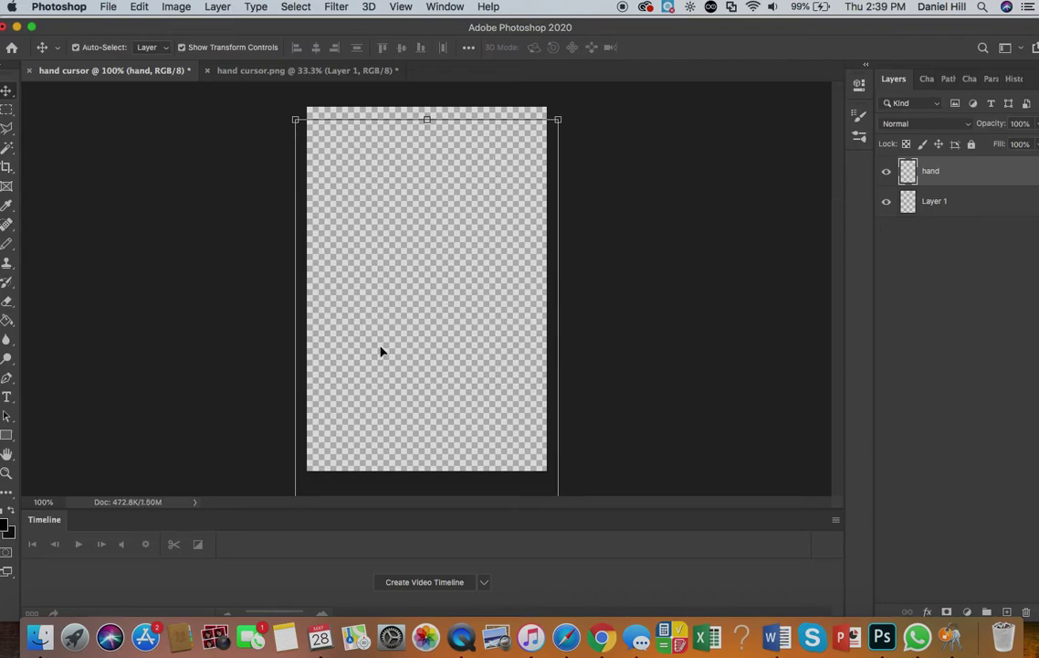
{"action": "left_click_drag", "start_coordinate": [295, 118], "coordinate": [340, 257]}
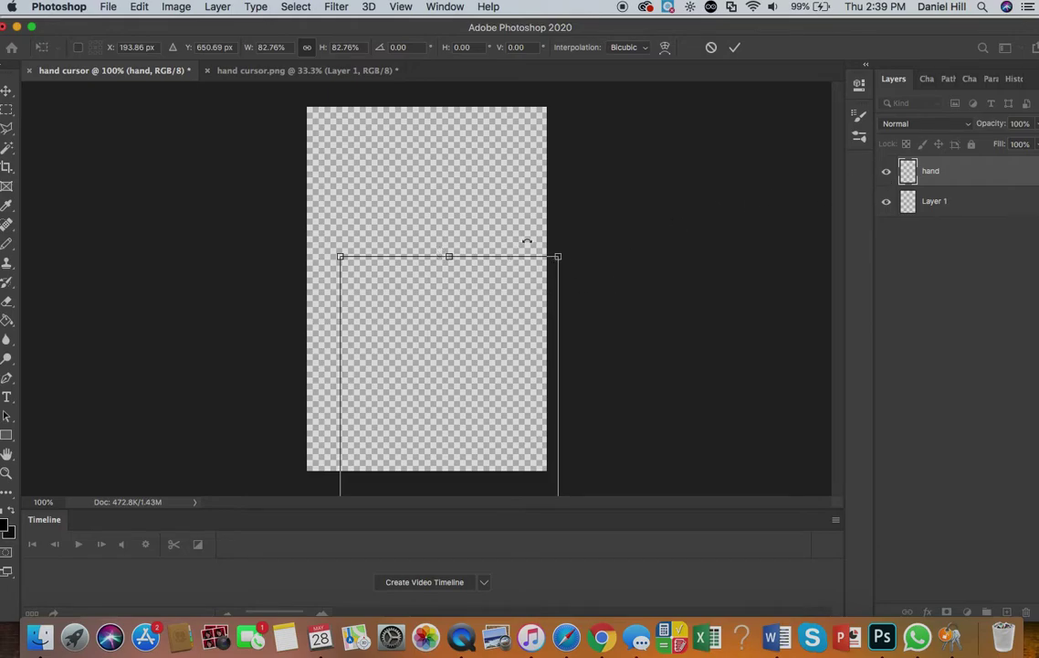
{"action": "left_click", "coordinate": [6, 90]}
{"action": "left_click", "coordinate": [387, 358]}
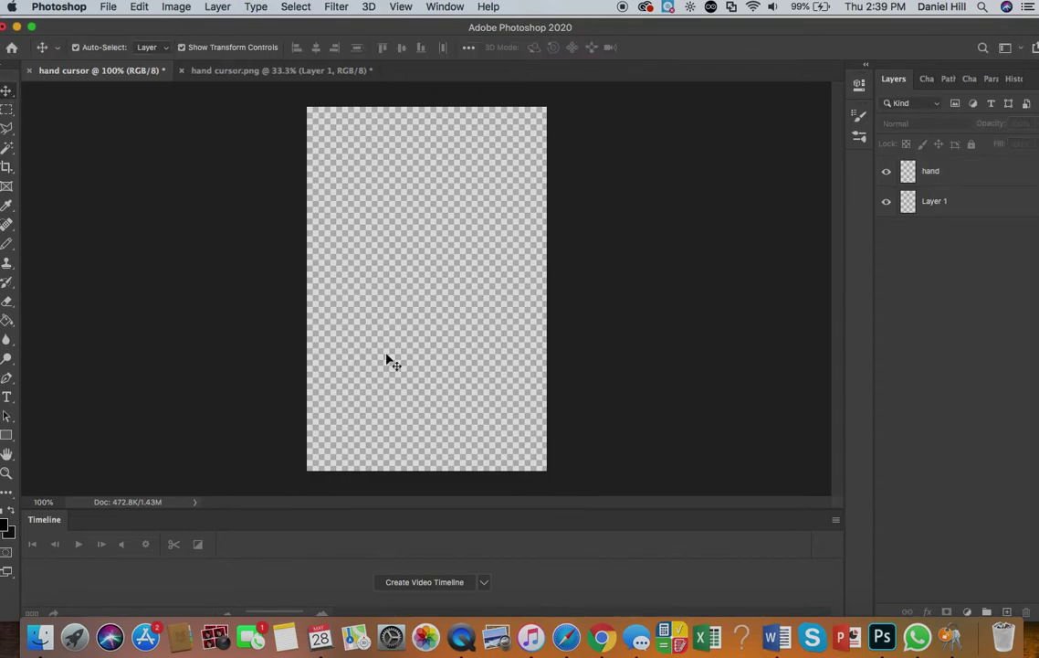
- In hand cursor.png, invert the selection so only the black hand is selected
{"action": "left_click", "coordinate": [266, 70]}
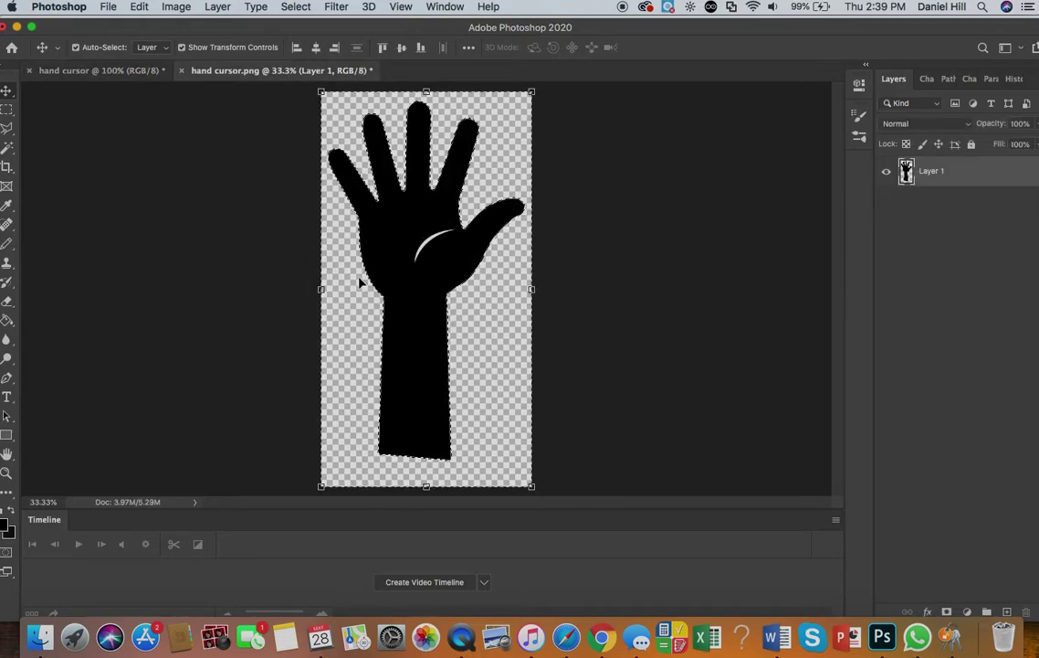
{"action": "left_click", "coordinate": [301, 7]}
{"action": "left_click", "coordinate": [306, 66]}
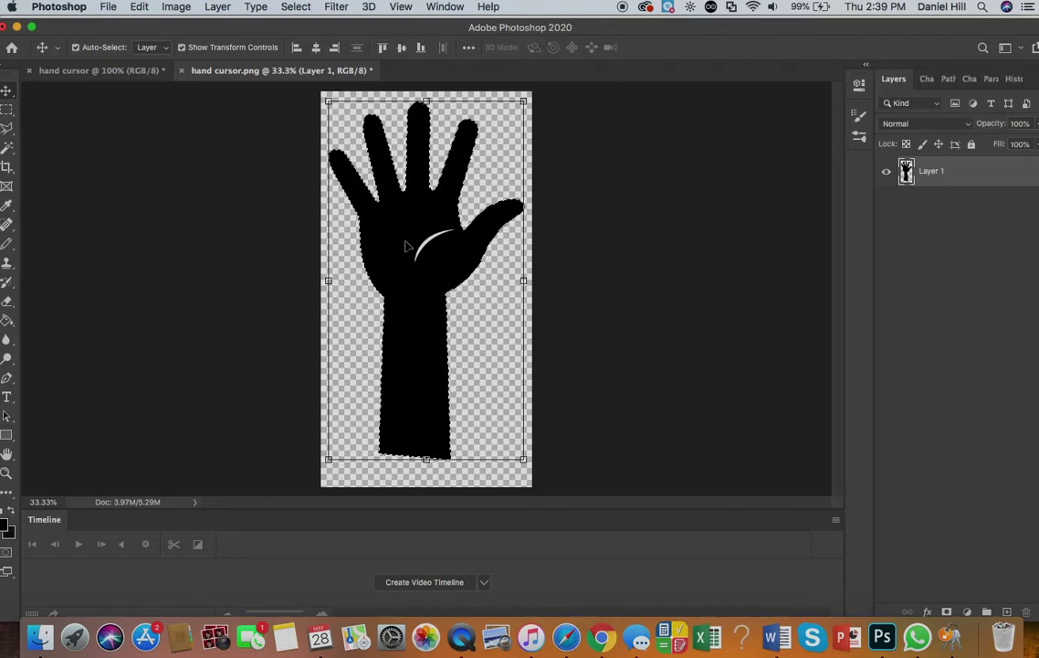
{"action": "left_click", "coordinate": [279, 7]}
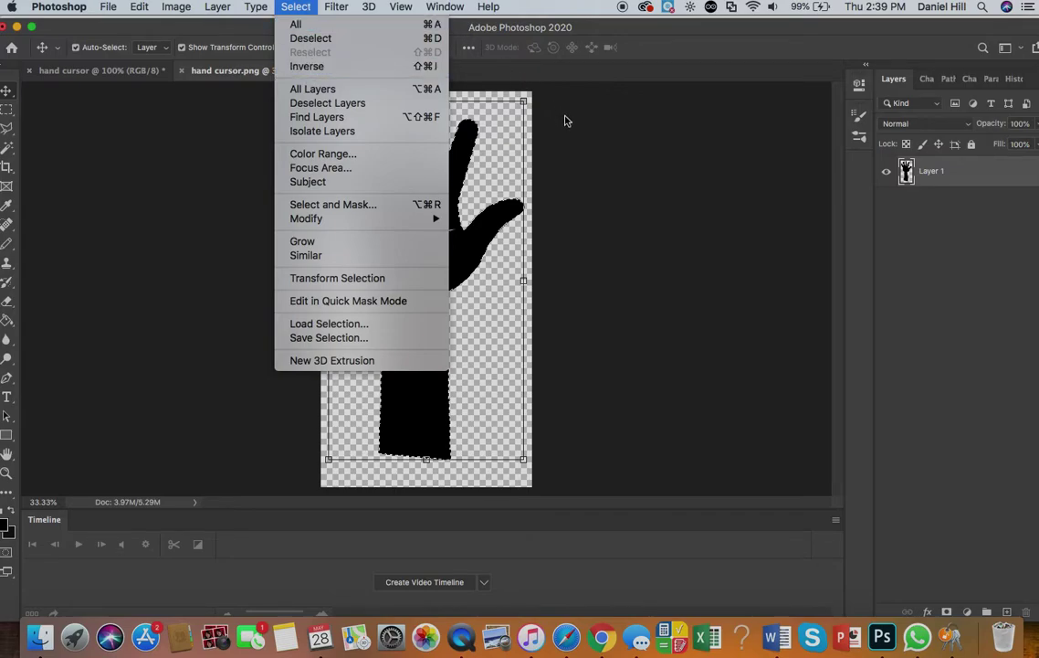
{"action": "left_click", "coordinate": [530, 126]}
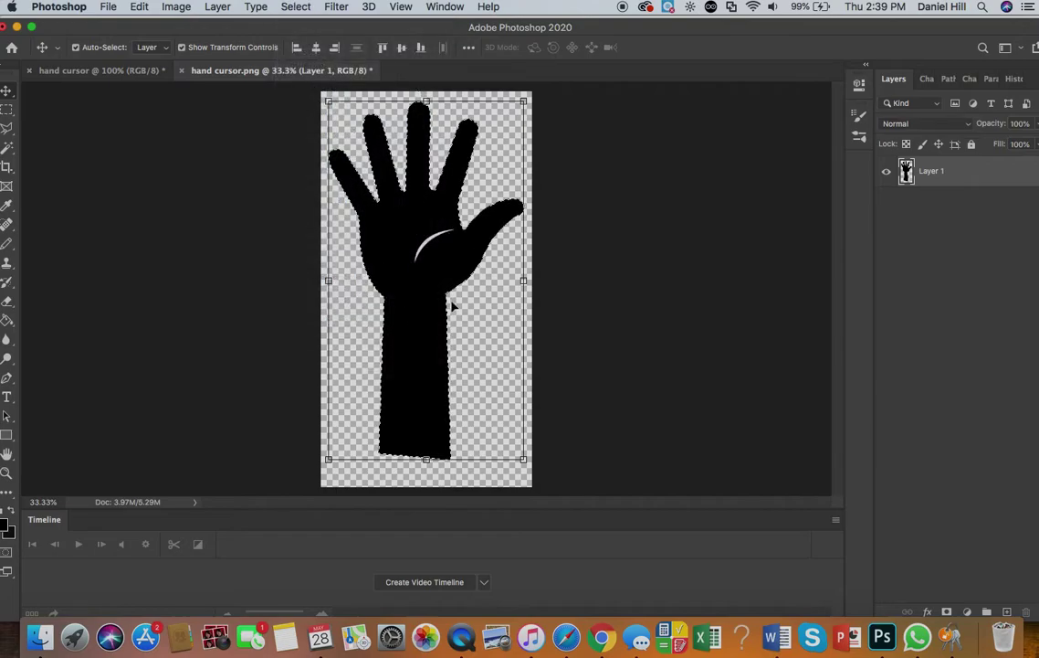
- Copy the black hand and go back to the hand layer in hand cursor
{"action": "left_click", "coordinate": [139, 9]}
{"action": "left_click", "coordinate": [156, 114]}
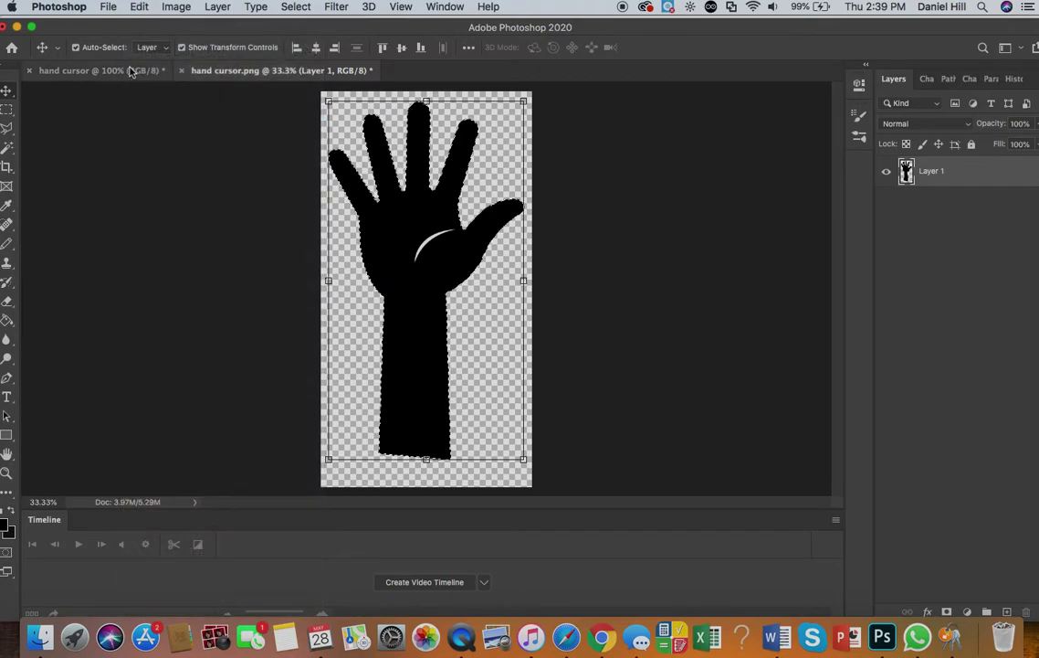
{"action": "left_click", "coordinate": [92, 70]}
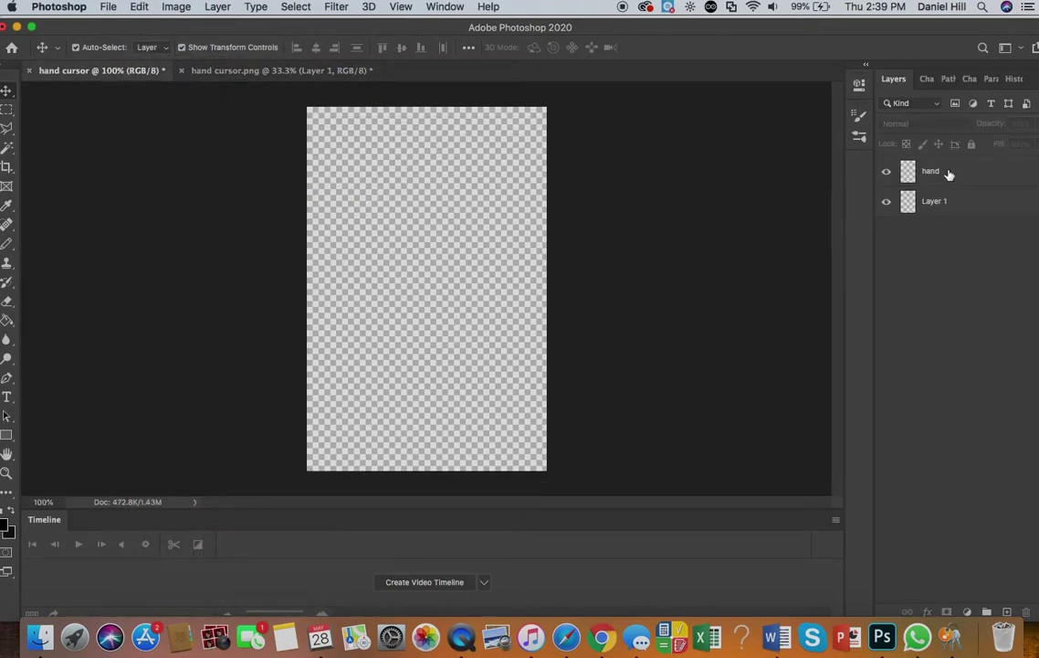
{"action": "left_click", "coordinate": [950, 174]}
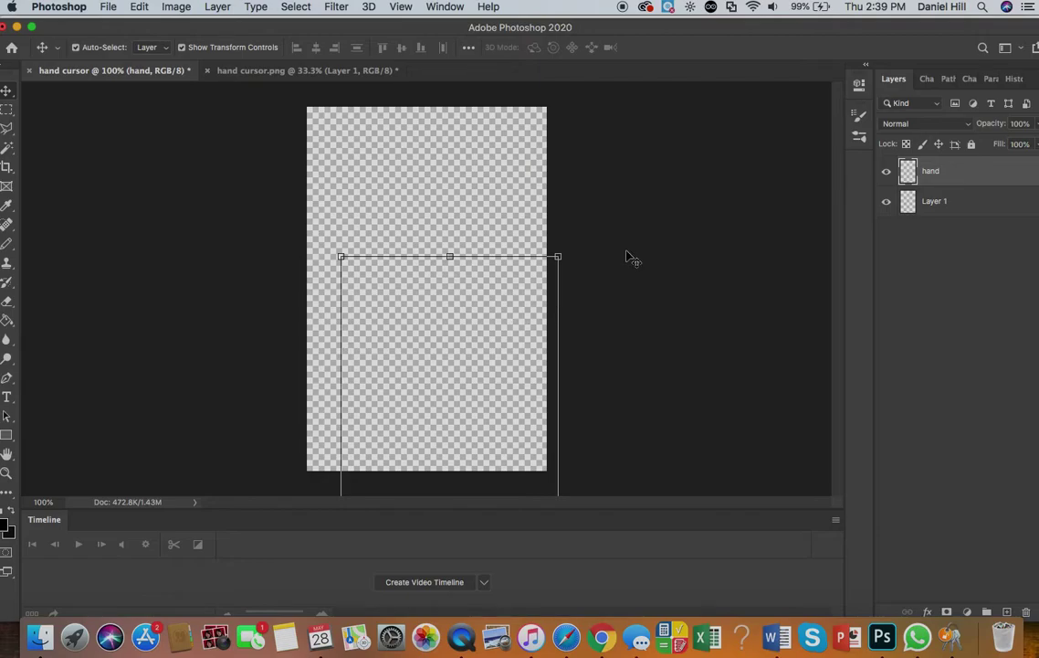
- Delete the hand layer and add a new empty Layer 2 above Layer 1
{"action": "left_click_drag", "start_coordinate": [981, 167], "coordinate": [1027, 611]}
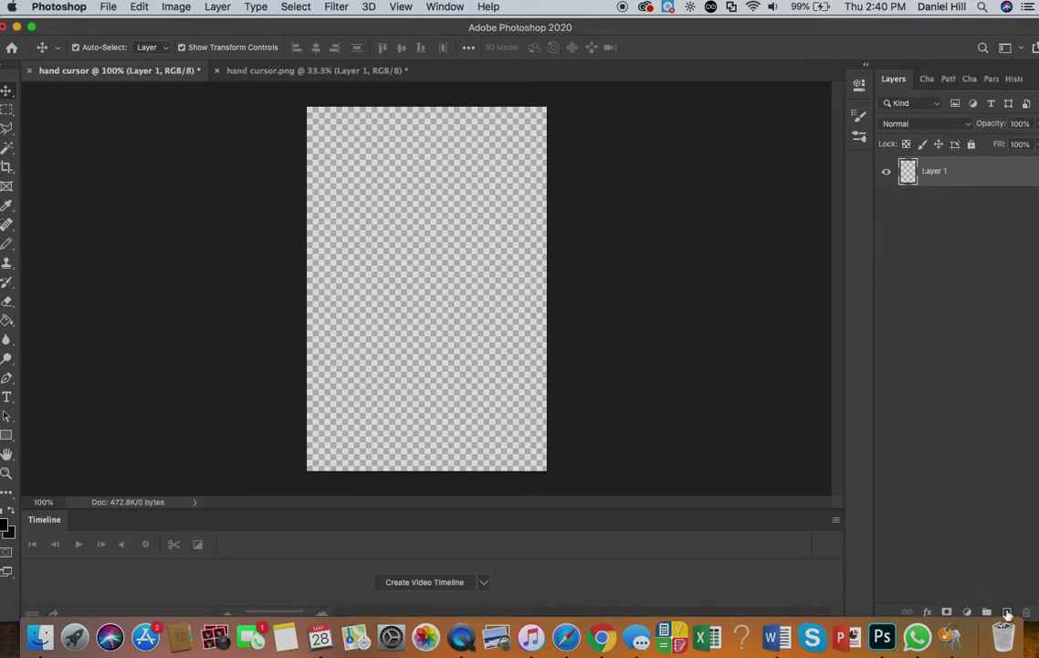
{"action": "left_click", "coordinate": [1006, 611]}
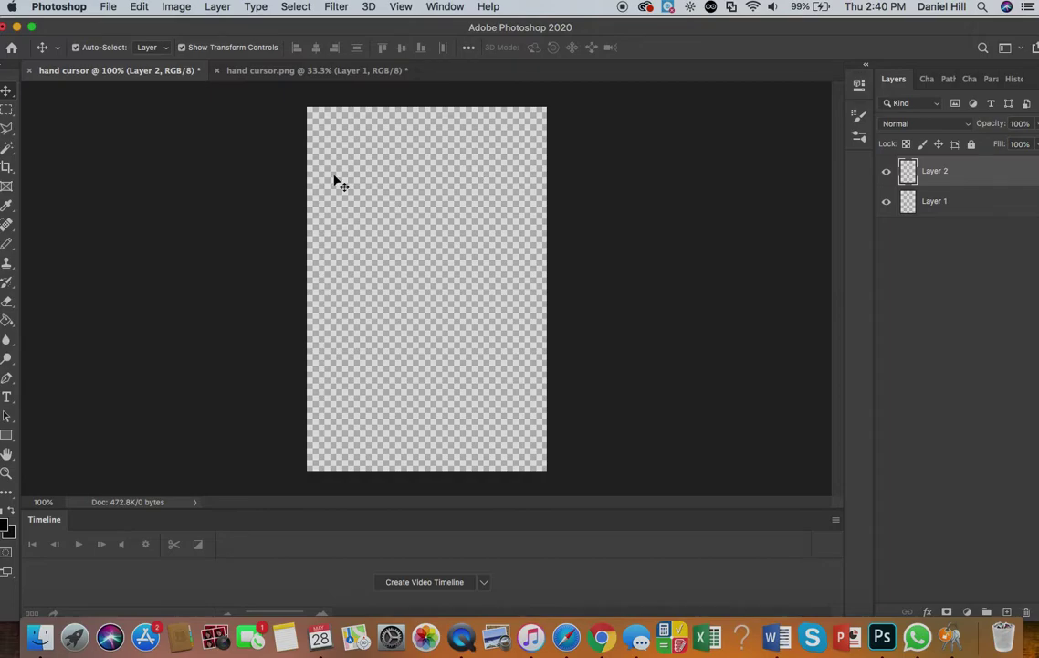
{"action": "left_click", "coordinate": [134, 7]}
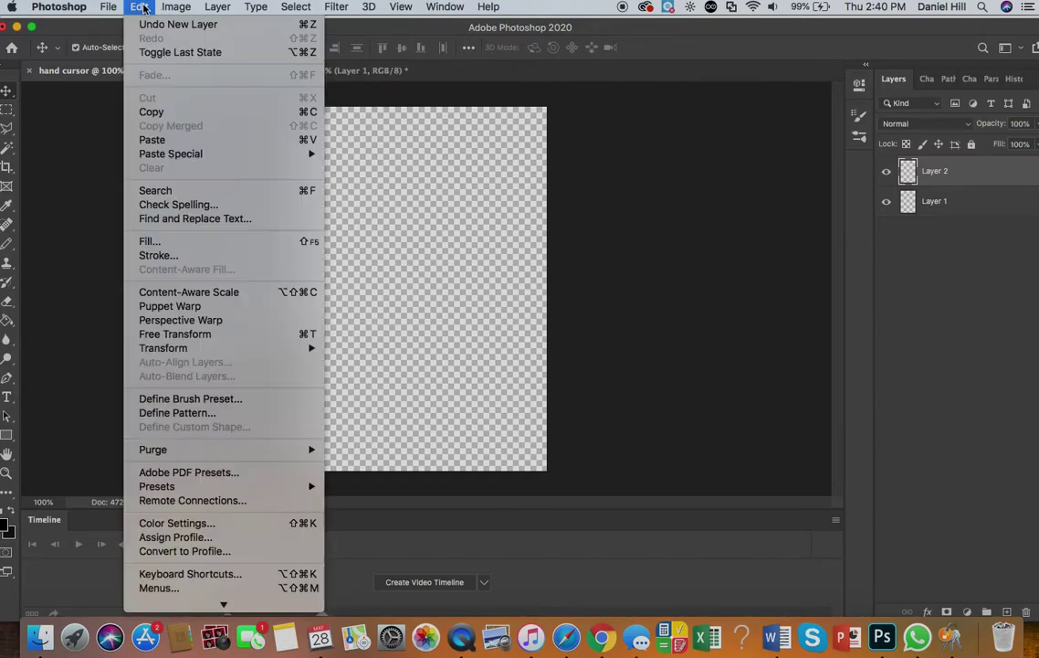
- Paste the black hand onto Layer 2, shrink and move it, zooming to 50%
{"action": "left_click", "coordinate": [152, 140]}
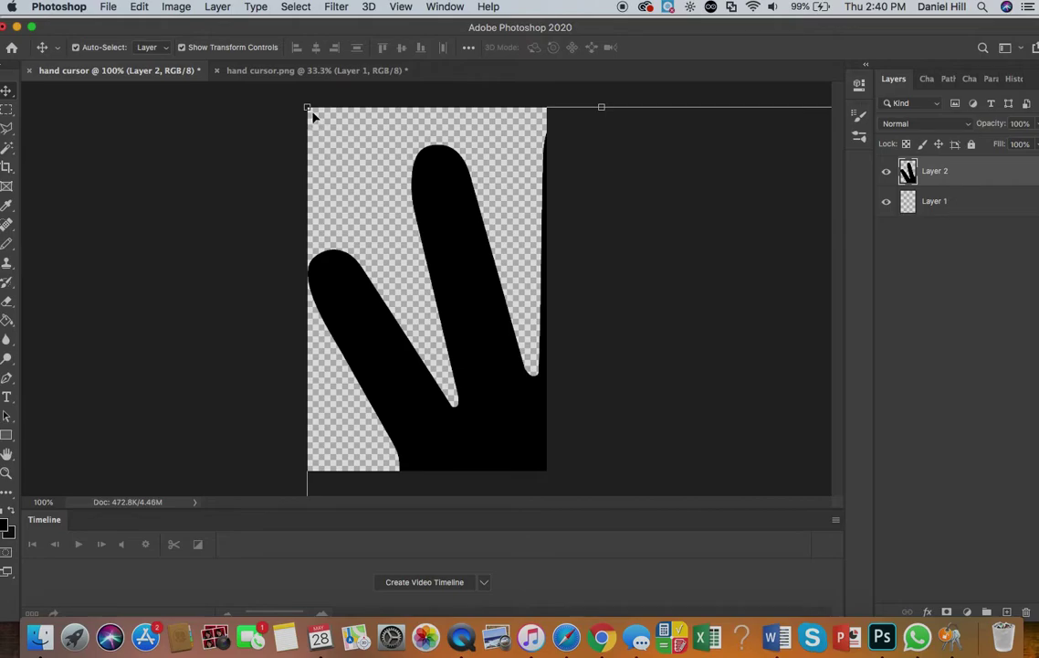
{"action": "left_click_drag", "start_coordinate": [307, 108], "coordinate": [309, 110]}
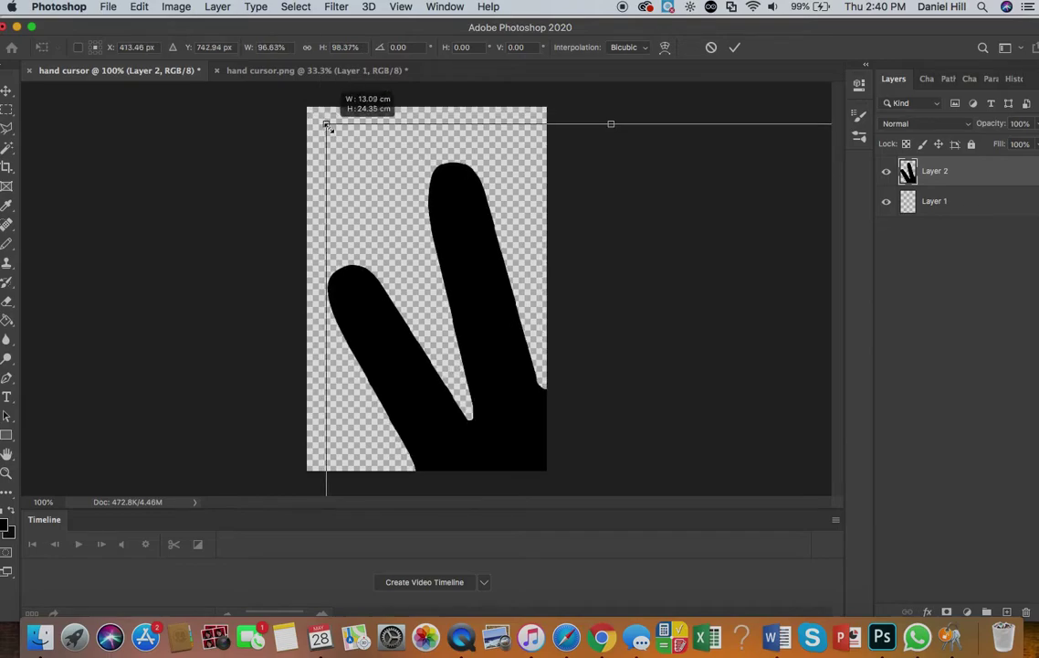
{"action": "mouse_move", "coordinate": [327, 124]}
{"action": "left_mouse_down"}
{"action": "mouse_move", "coordinate": [452, 261]}
{"action": "mouse_move", "coordinate": [315, 121]}
{"action": "mouse_move", "coordinate": [481, 301]}
{"action": "mouse_move", "coordinate": [312, 118]}
{"action": "left_mouse_up"}
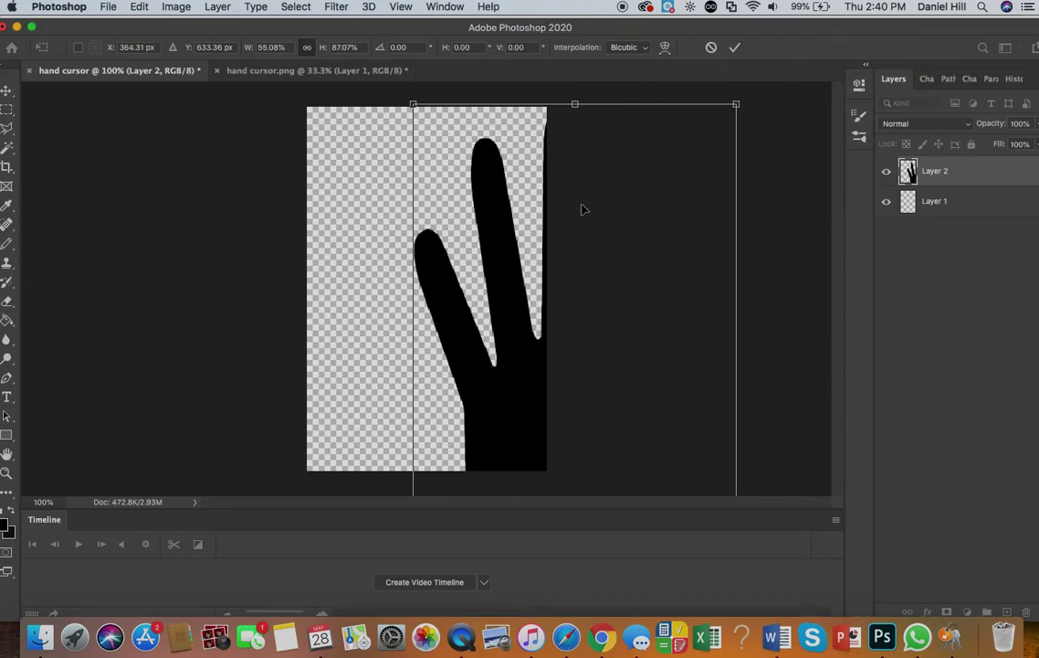
{"action": "left_click_drag", "start_coordinate": [585, 209], "coordinate": [455, 162]}
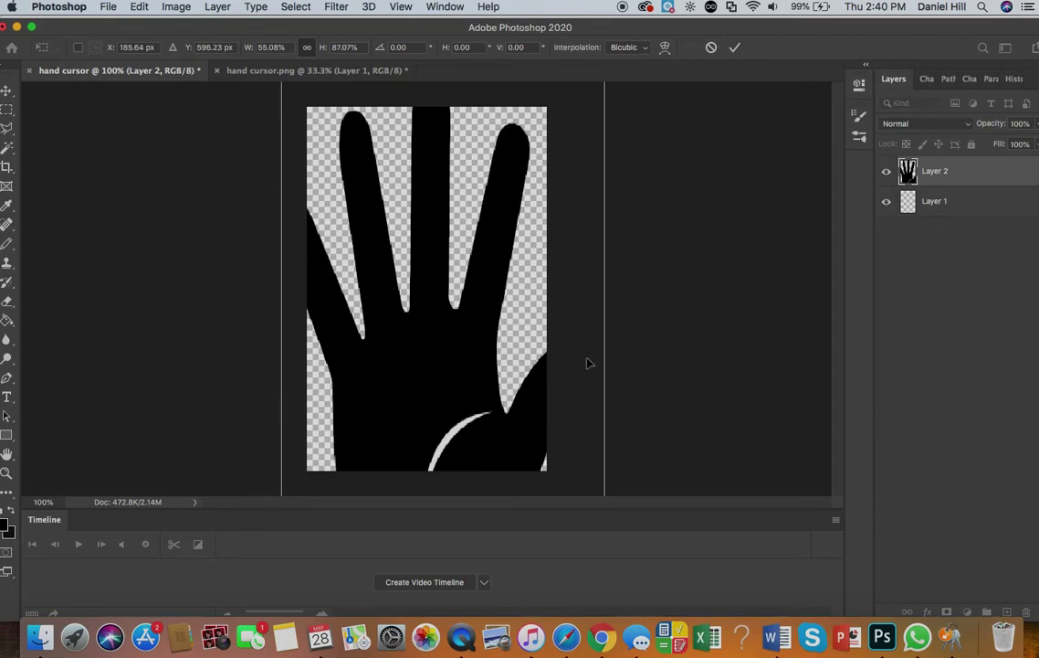
{"action": "key", "text": "super+minus"}
{"action": "key", "text": "super+minus"}
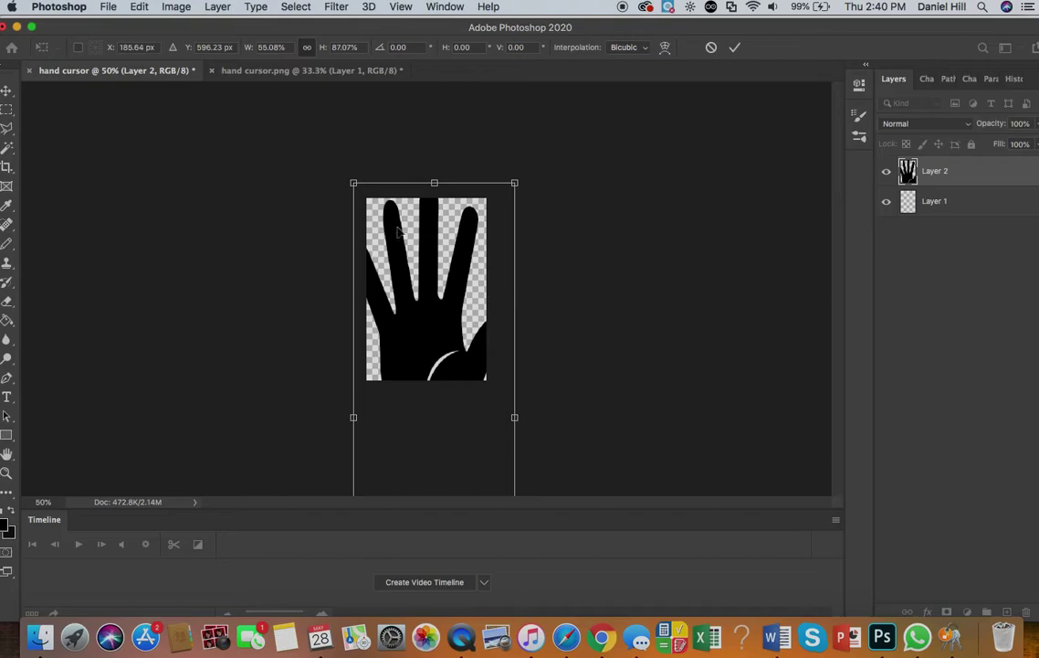
- Fine-tune the hand's size and position to fit the portrait canvas and apply the transform
{"action": "left_click_drag", "start_coordinate": [374, 190], "coordinate": [436, 320]}
{"action": "left_click_drag", "start_coordinate": [462, 361], "coordinate": [426, 236]}
{"action": "left_click_drag", "start_coordinate": [452, 304], "coordinate": [467, 301]}
{"action": "left_click_drag", "start_coordinate": [467, 404], "coordinate": [459, 369]}
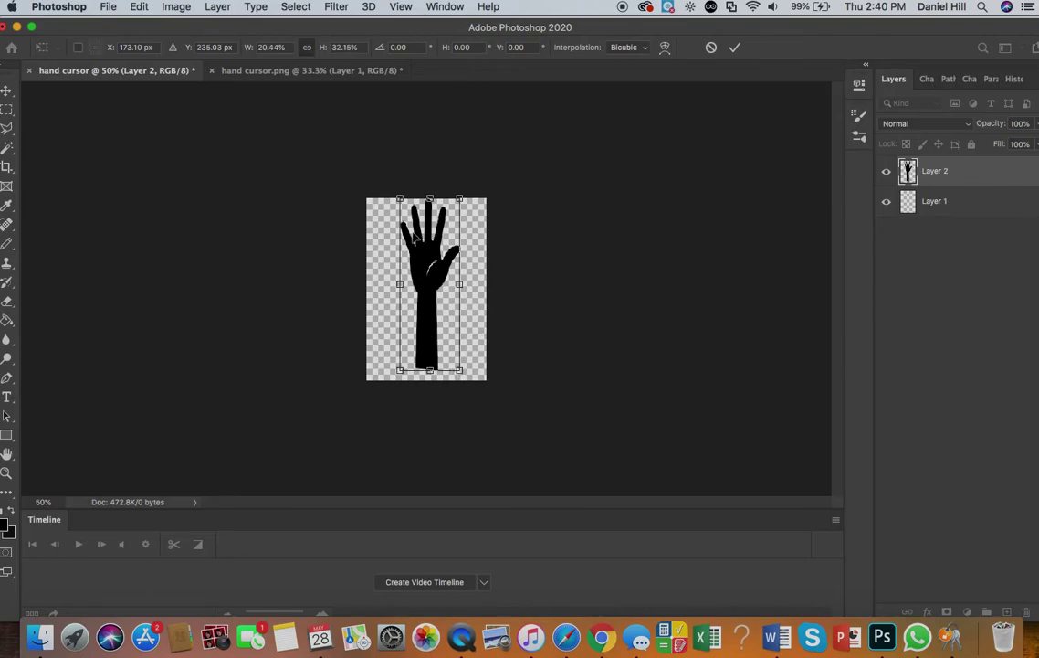
{"action": "left_click_drag", "start_coordinate": [401, 200], "coordinate": [386, 213]}
{"action": "left_click_drag", "start_coordinate": [460, 290], "coordinate": [426, 260]}
{"action": "key", "text": "Return"}
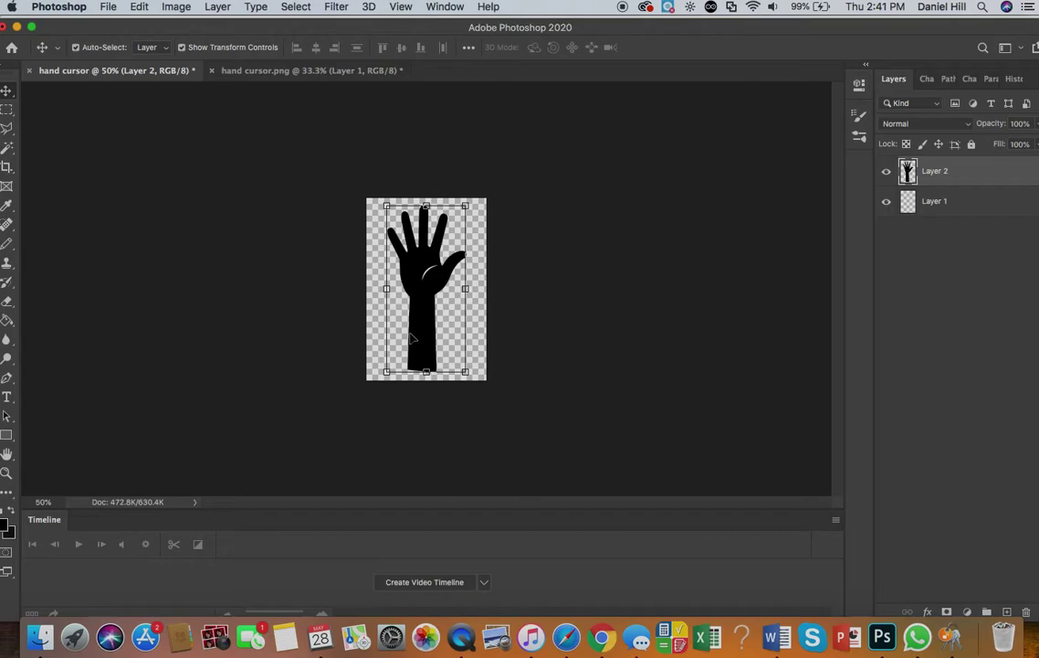
- Deselect Layer 2 and trim away transparent pixels on all sides of the hand
{"action": "left_click", "coordinate": [548, 327]}
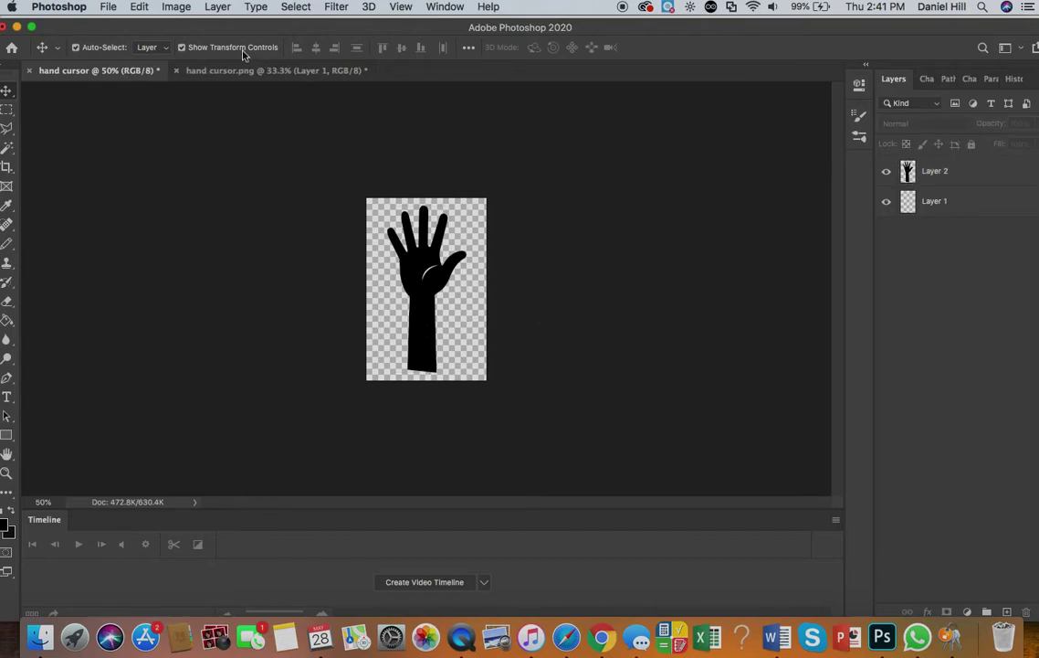
{"action": "left_click", "coordinate": [179, 8]}
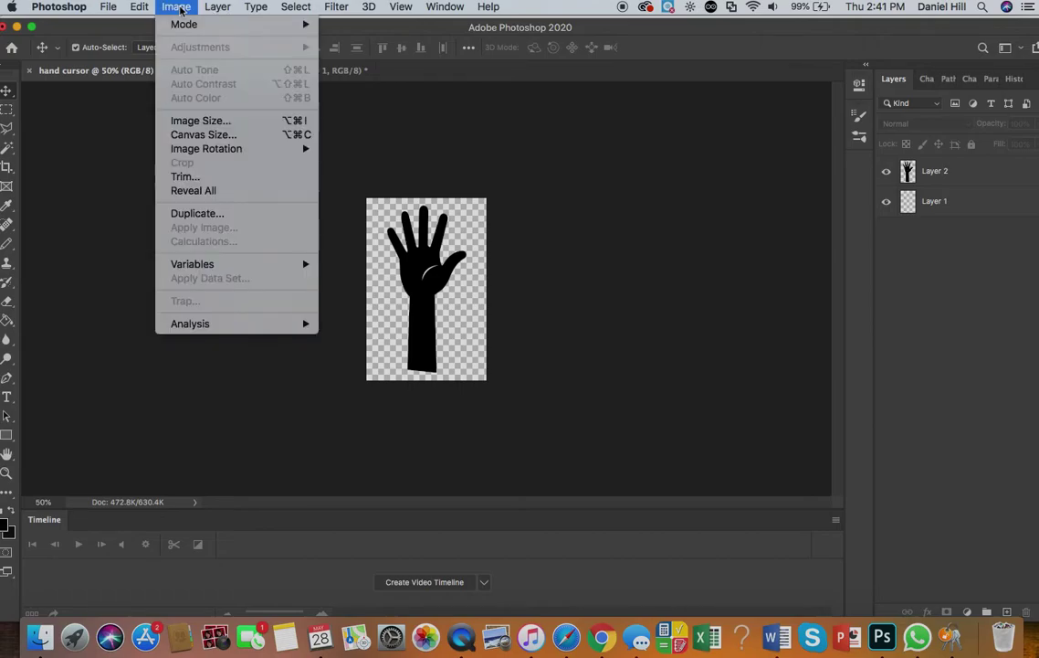
{"action": "left_click", "coordinate": [189, 179]}
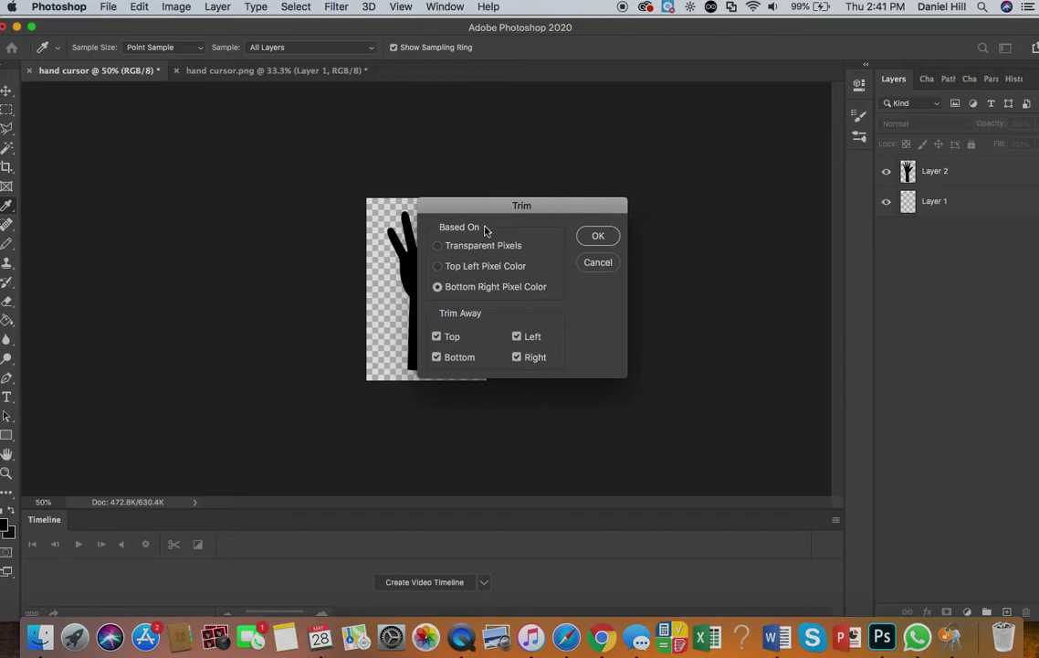
{"action": "left_click", "coordinate": [599, 236]}
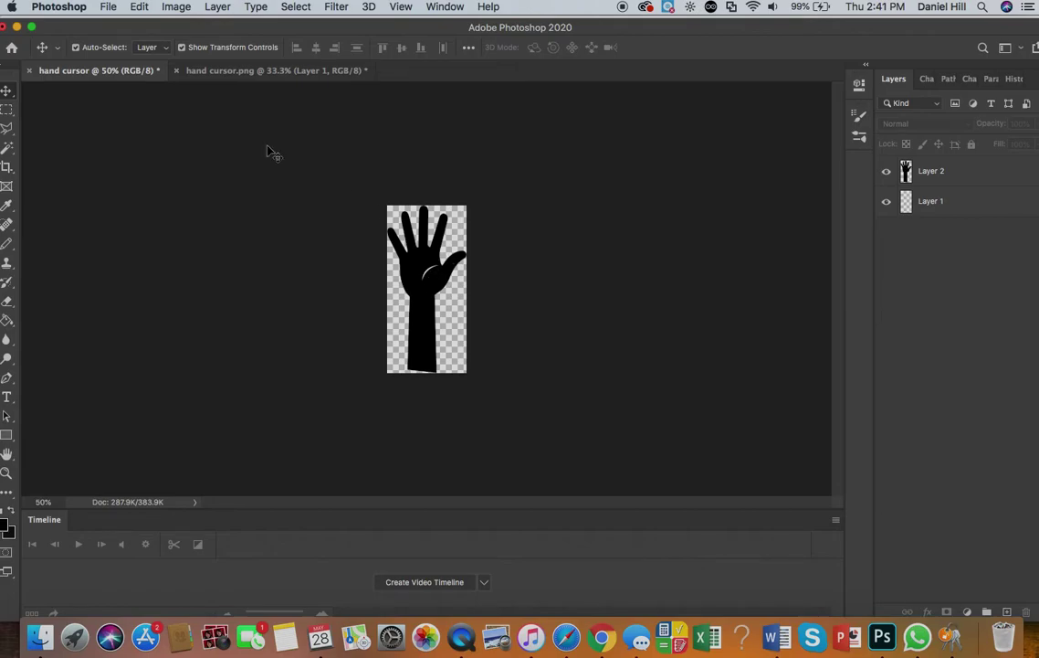
- Resize the image to 70 px wide, with linked proportions giving 147 px height
{"action": "left_click", "coordinate": [217, 7]}
{"action": "mouse_move", "coordinate": [184, 11]}
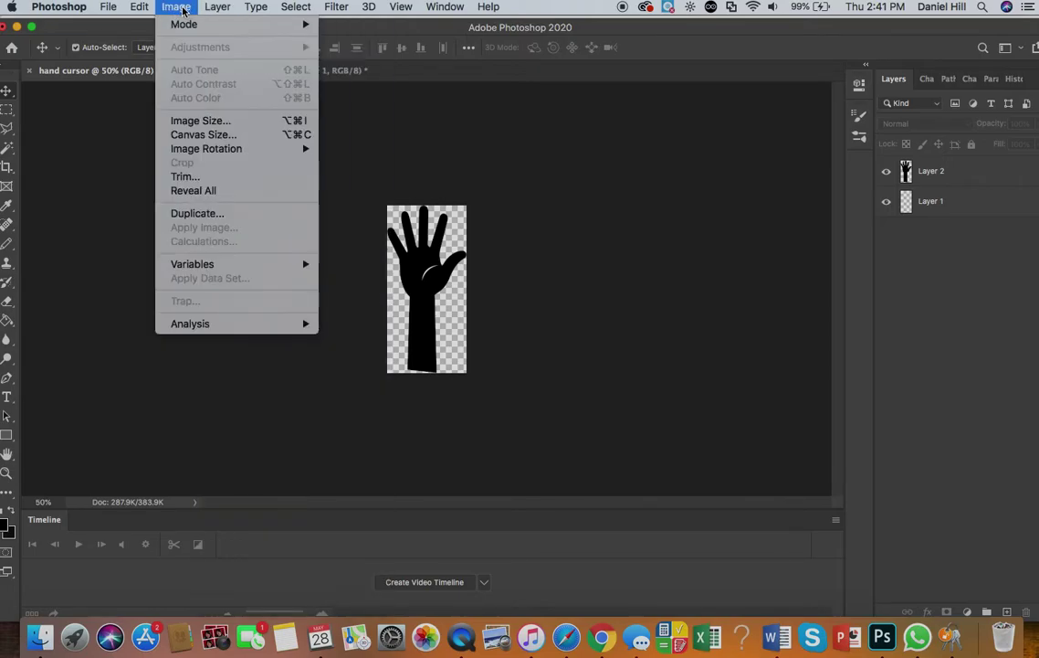
{"action": "left_click", "coordinate": [203, 121]}
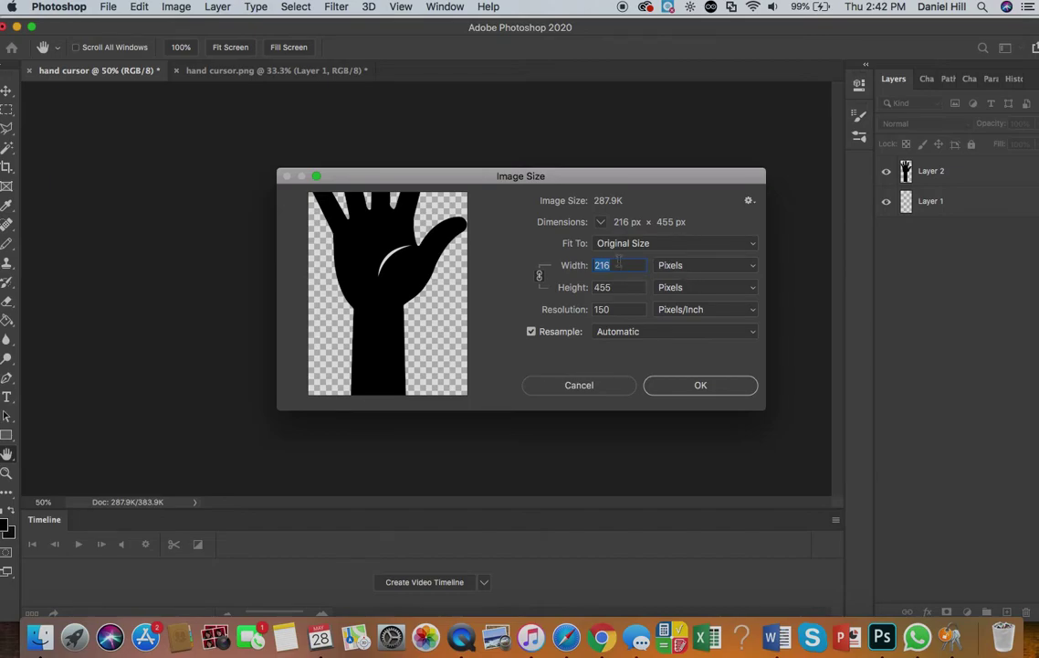
{"action": "type", "text": "70"}
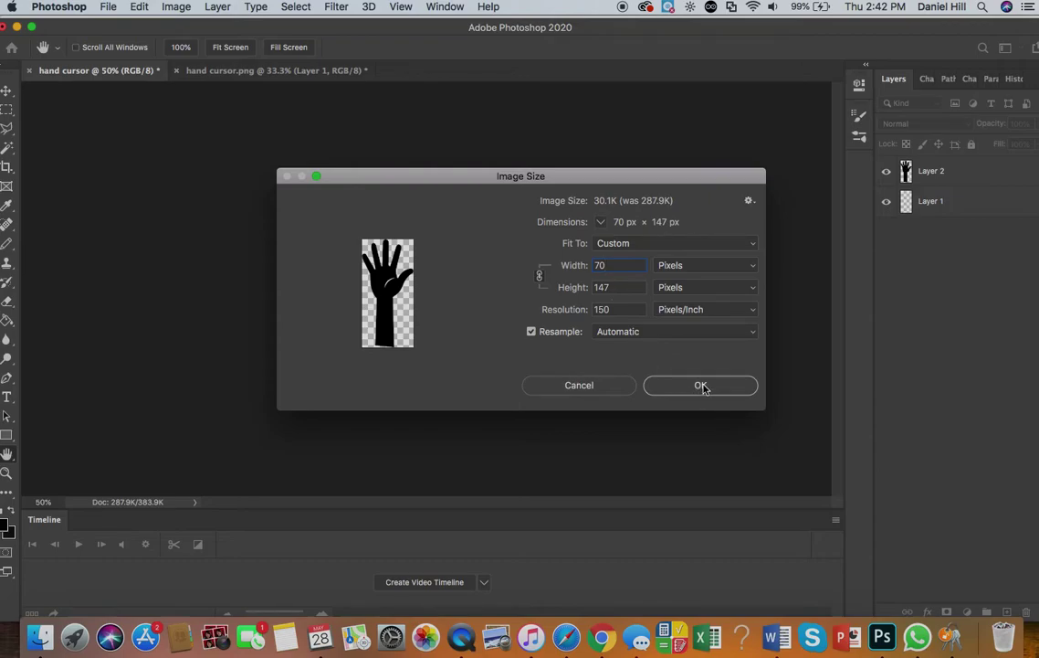
{"action": "key", "text": "Tab"}
{"action": "left_click", "coordinate": [700, 386]}
{"action": "key", "text": "v"}
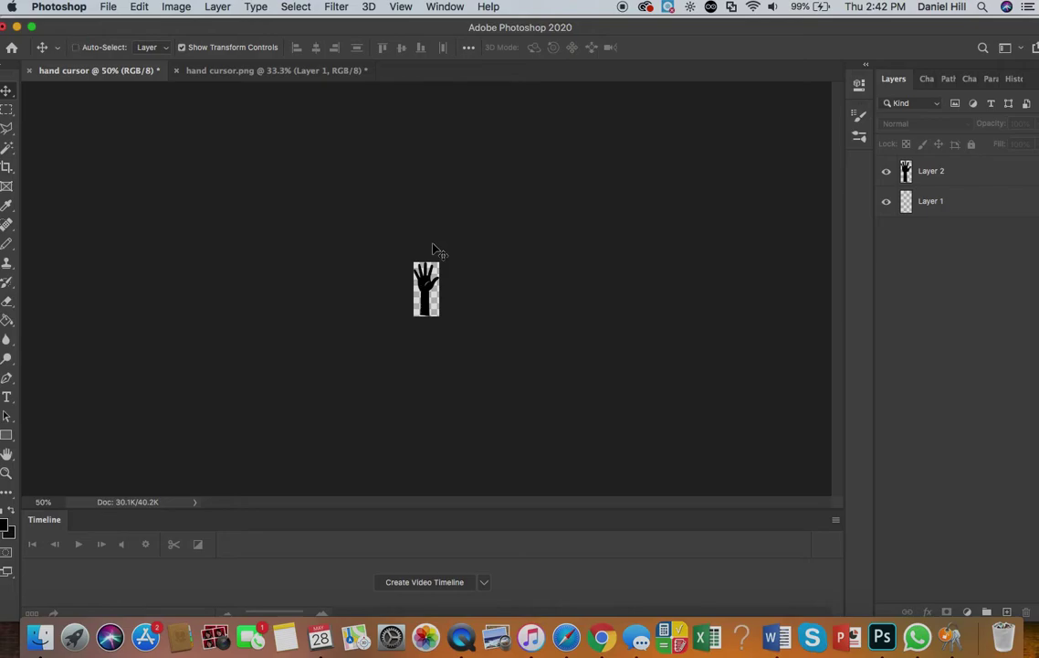
- With Layer 2 selected, crop the canvas bottom up to the wrist, removing the forearm
{"action": "key", "text": "super+equal"}
{"action": "key", "text": "super+equal"}
{"action": "key", "text": "super+equal"}
{"action": "key", "text": "super+equal"}
{"action": "key", "text": "super+minus"}
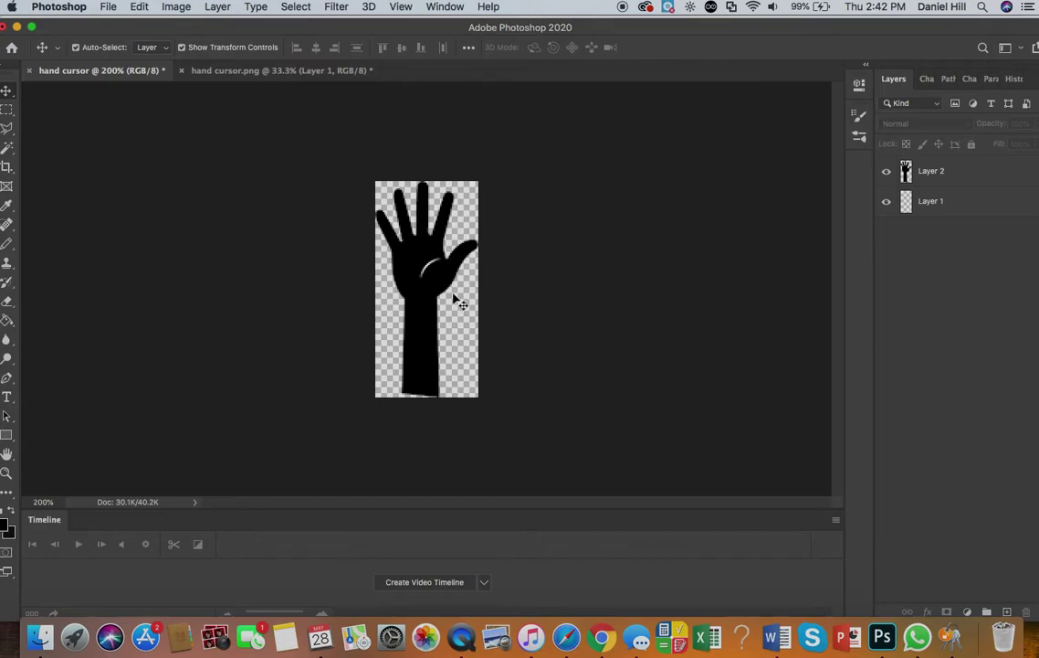
{"action": "left_click", "coordinate": [974, 174]}
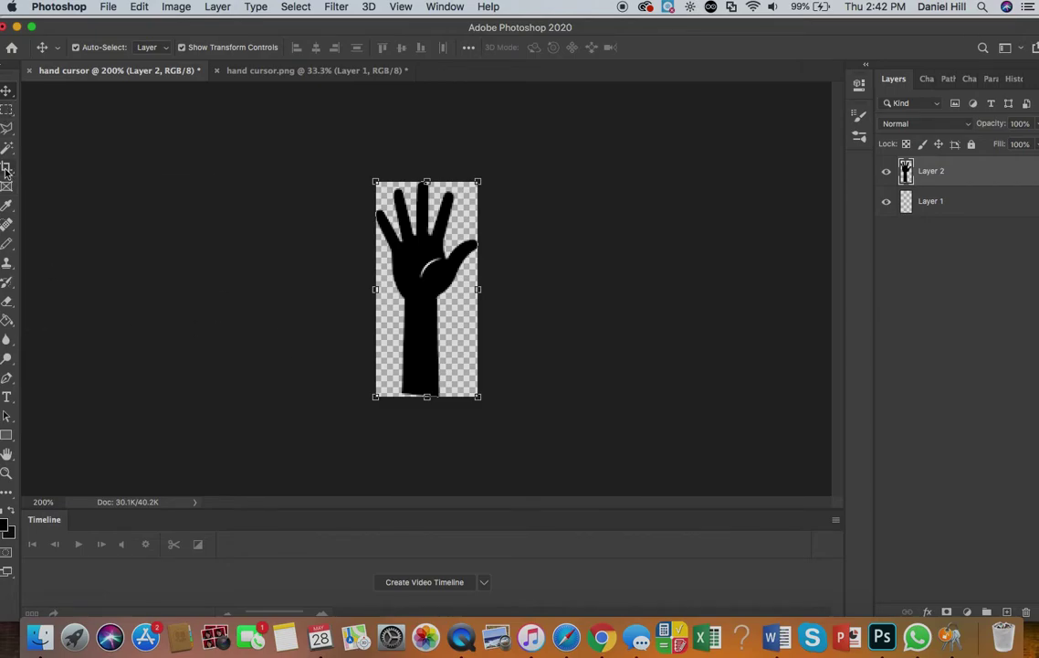
{"action": "left_click", "coordinate": [7, 169]}
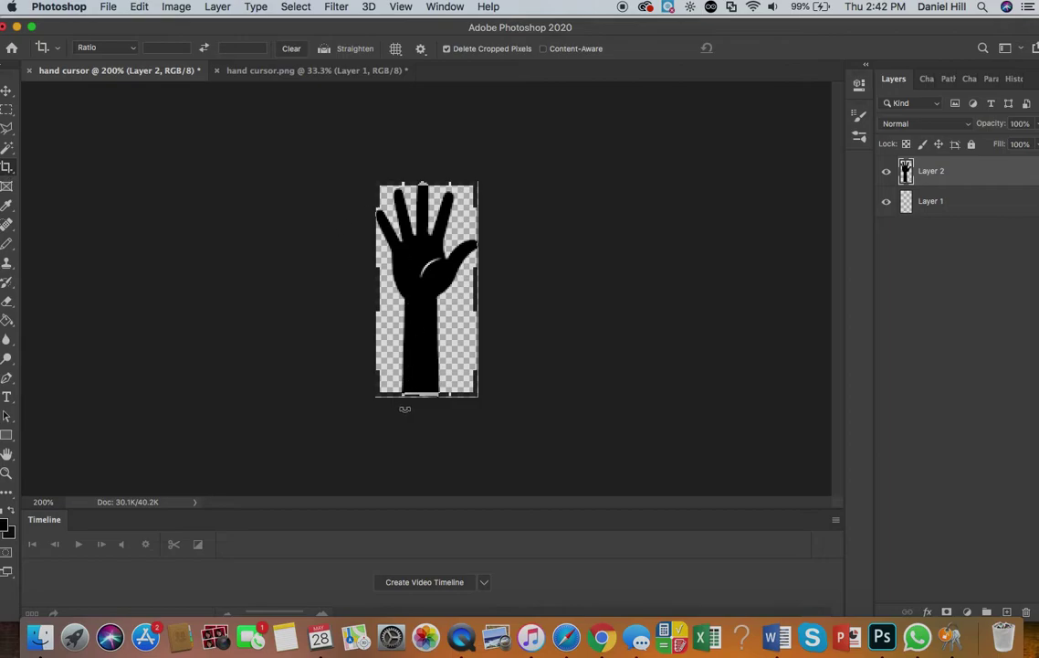
{"action": "left_click_drag", "start_coordinate": [424, 396], "coordinate": [425, 364]}
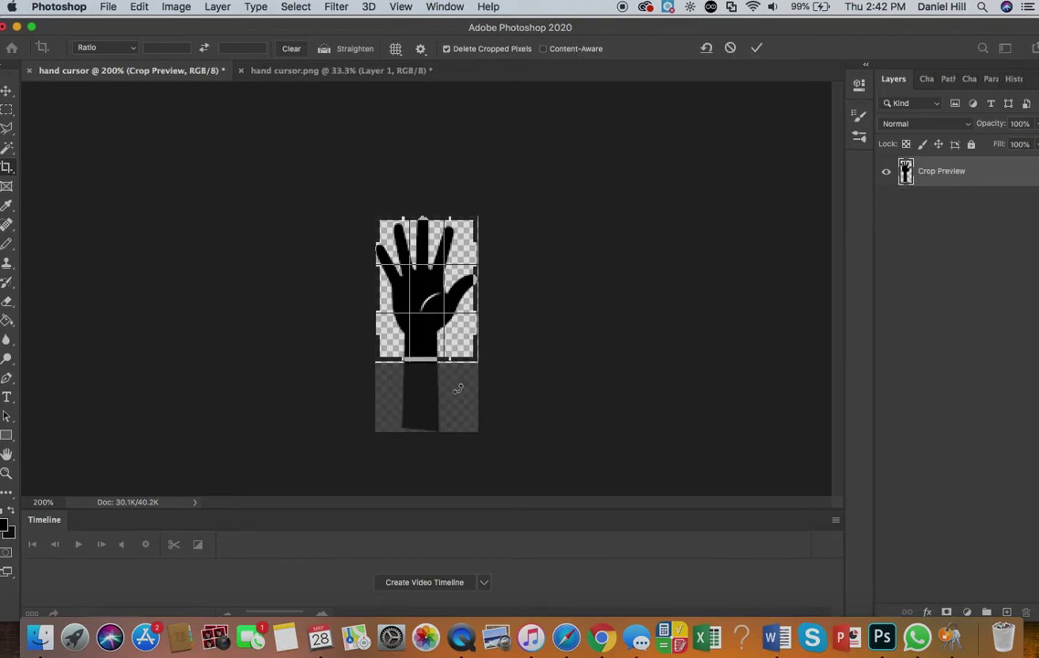
{"action": "key", "text": "Return"}
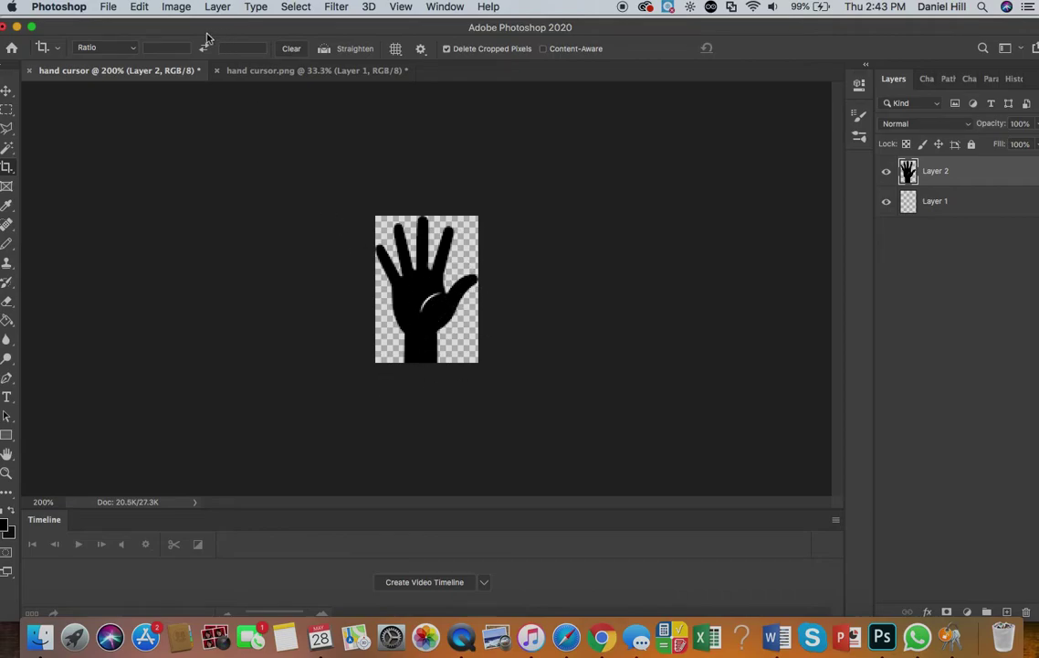
- Set the image height to 60 px, so the hand becomes 42 × 60 pixels
{"action": "left_click", "coordinate": [176, 8]}
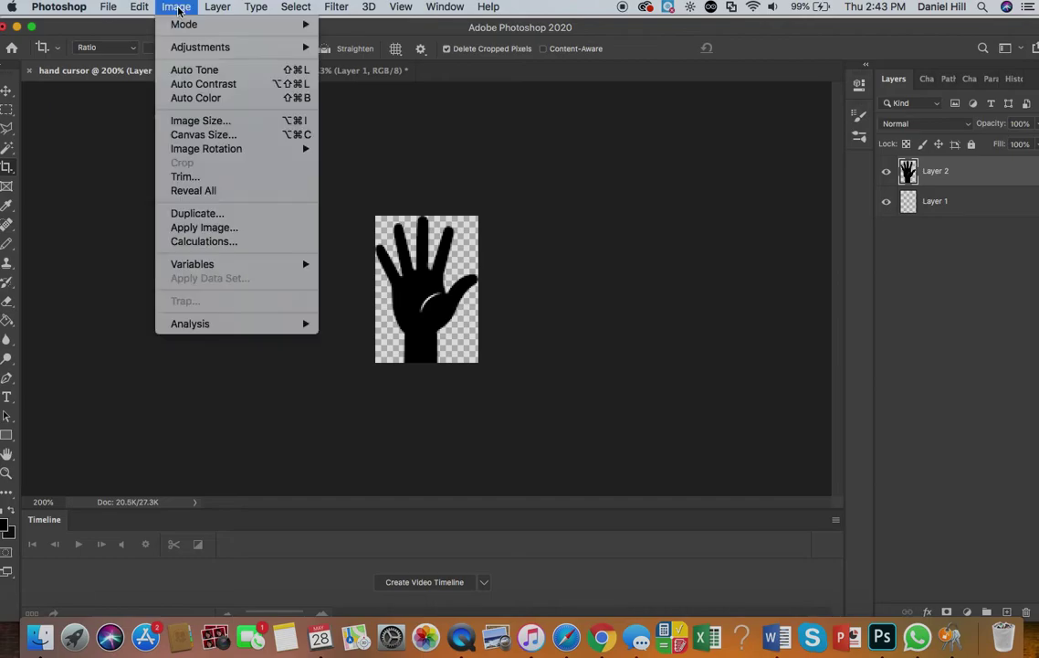
{"action": "left_click", "coordinate": [200, 120]}
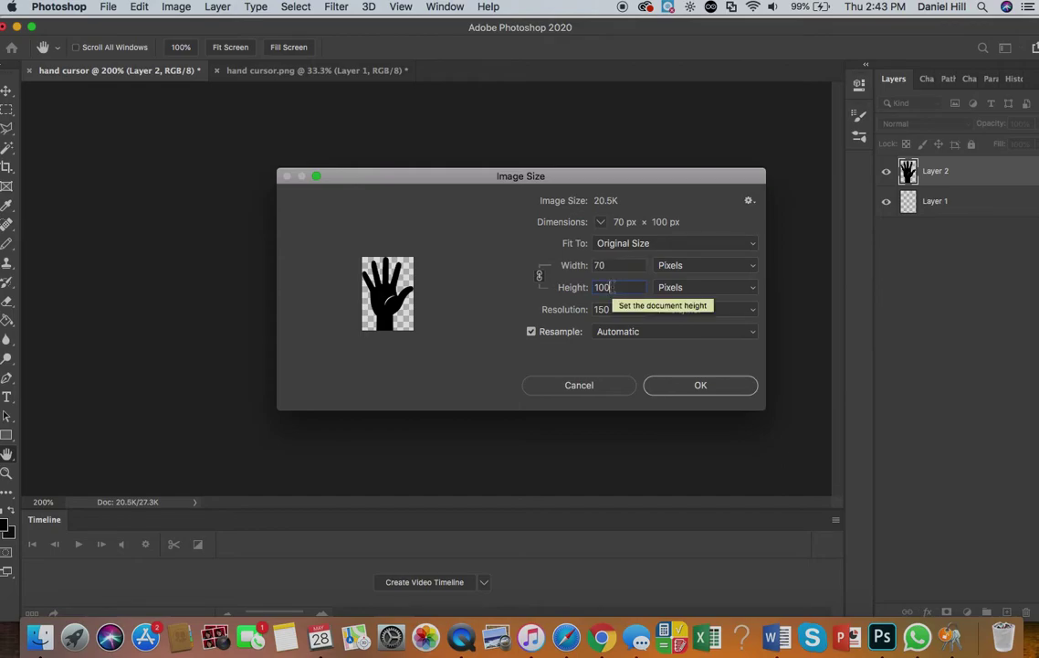
{"action": "key", "text": "Tab"}
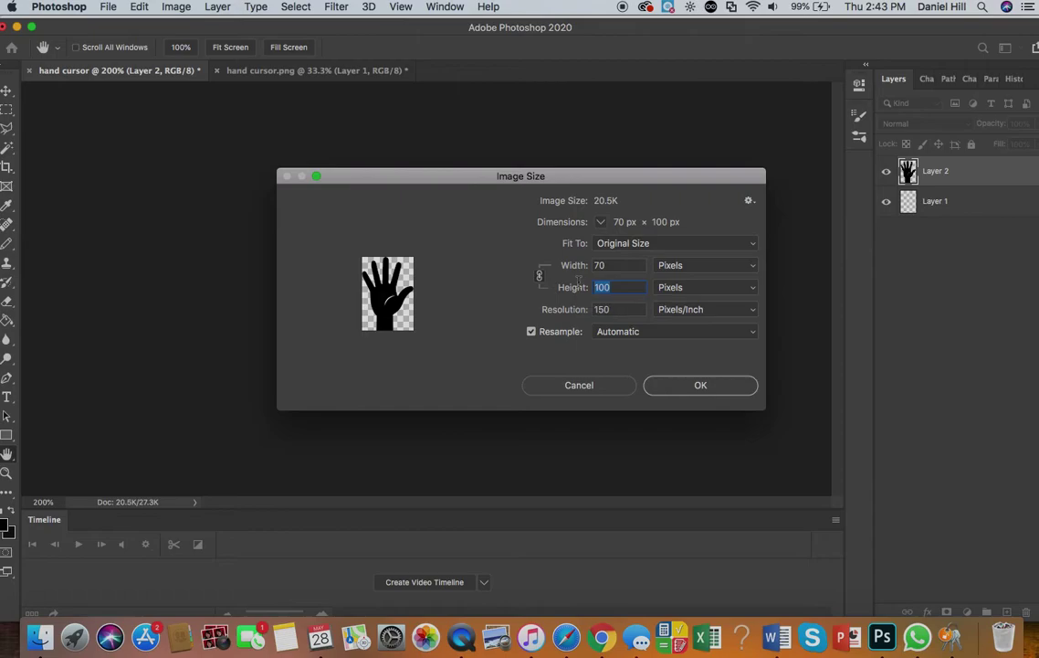
{"action": "type", "text": "60"}
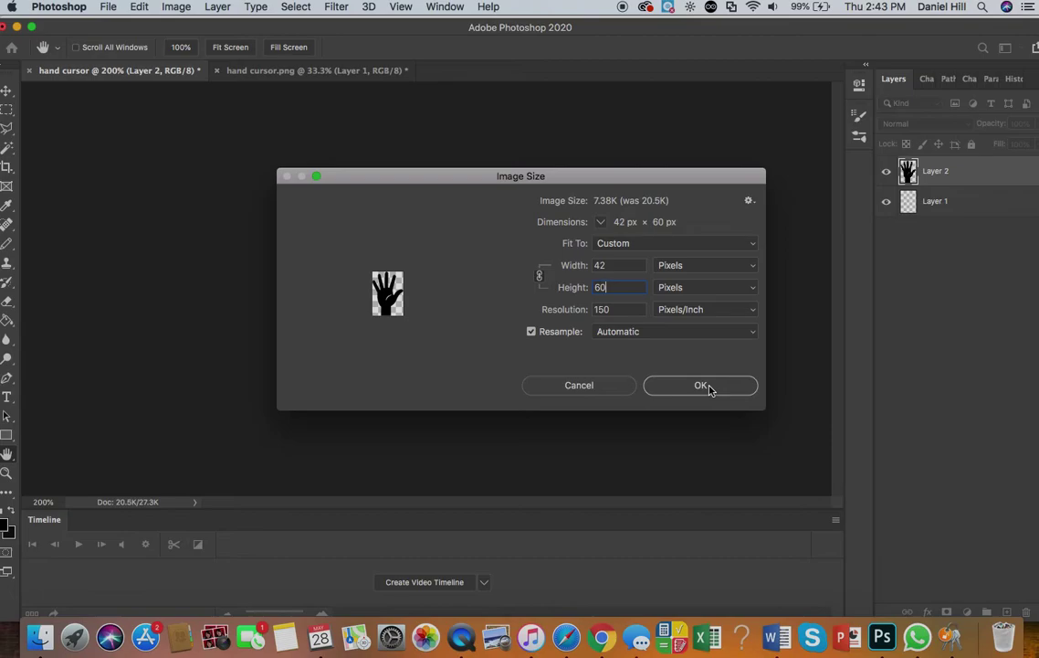
{"action": "left_click", "coordinate": [701, 386]}
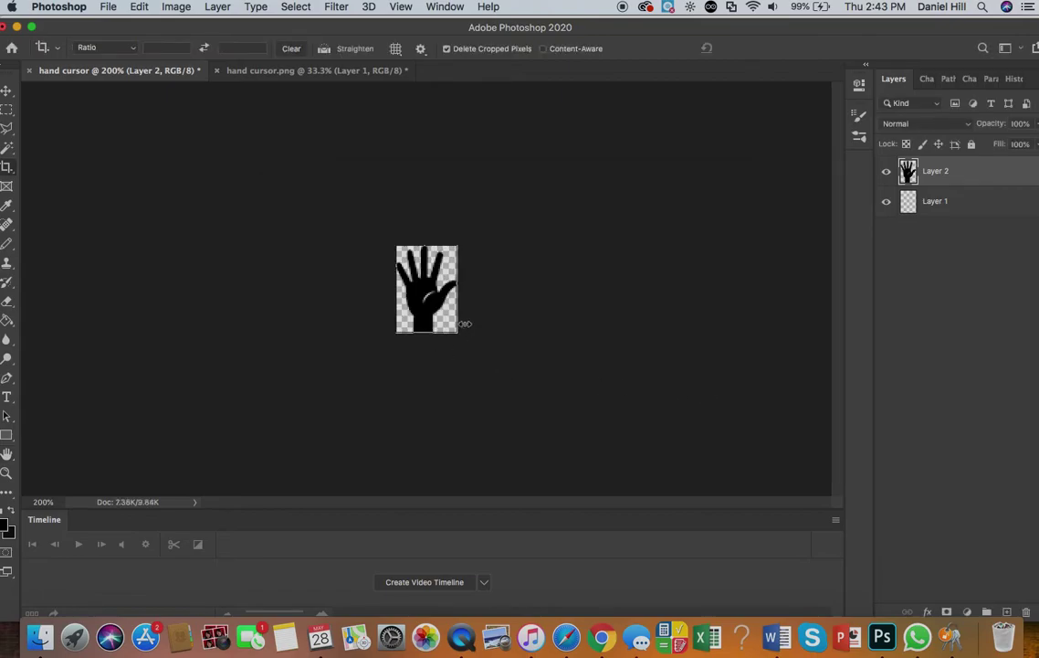
{"action": "key", "text": "super+equal"}
{"action": "key", "text": "super+equal"}
{"action": "key", "text": "super+equal"}
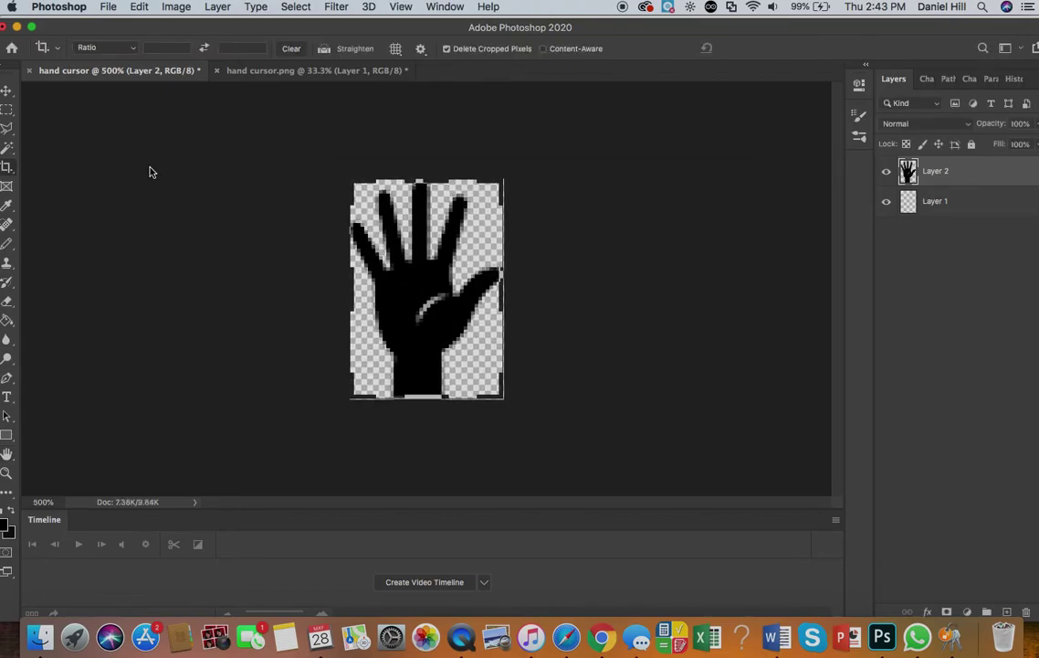
{"action": "left_click", "coordinate": [7, 93]}
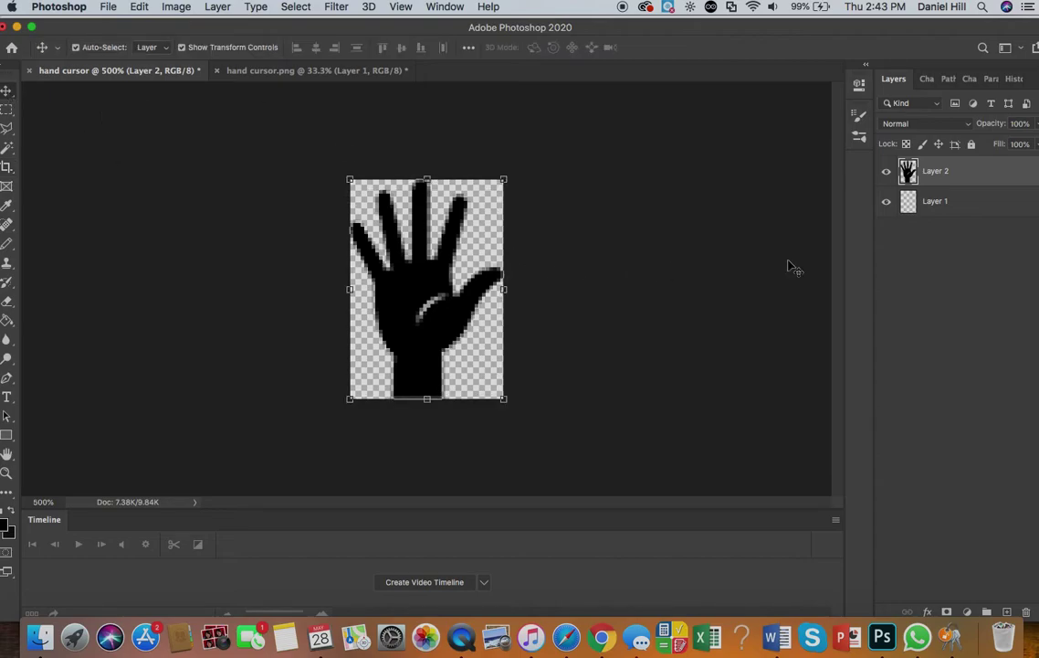
{"action": "left_click", "coordinate": [969, 200]}
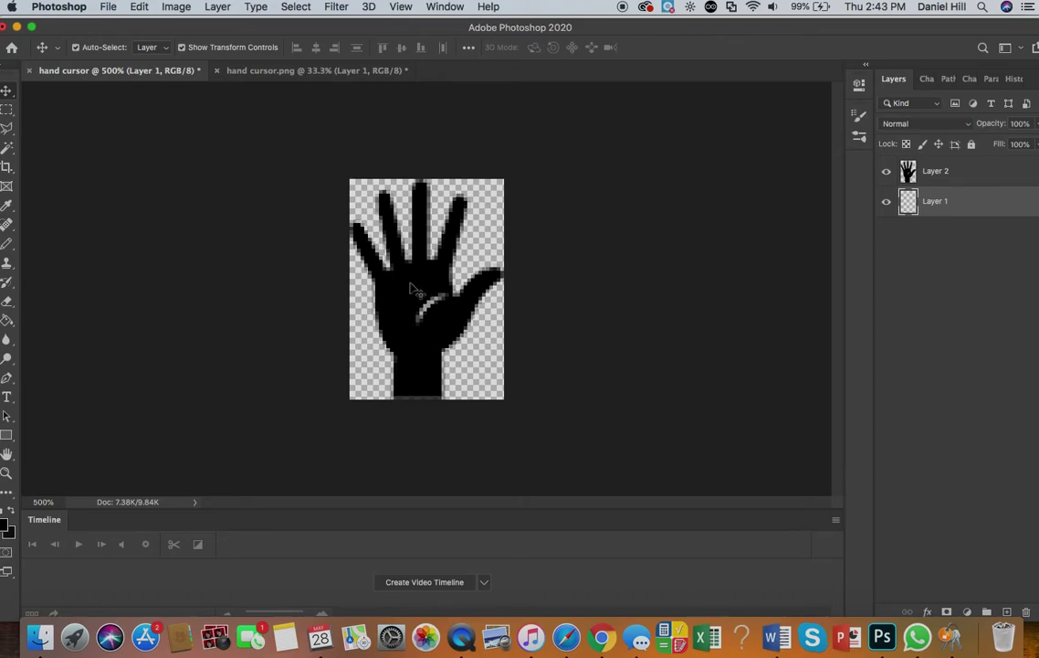
{"action": "key", "text": "super+minus"}
{"action": "key", "text": "super+minus"}
{"action": "key", "text": "super+minus"}
{"action": "key", "text": "super+minus"}
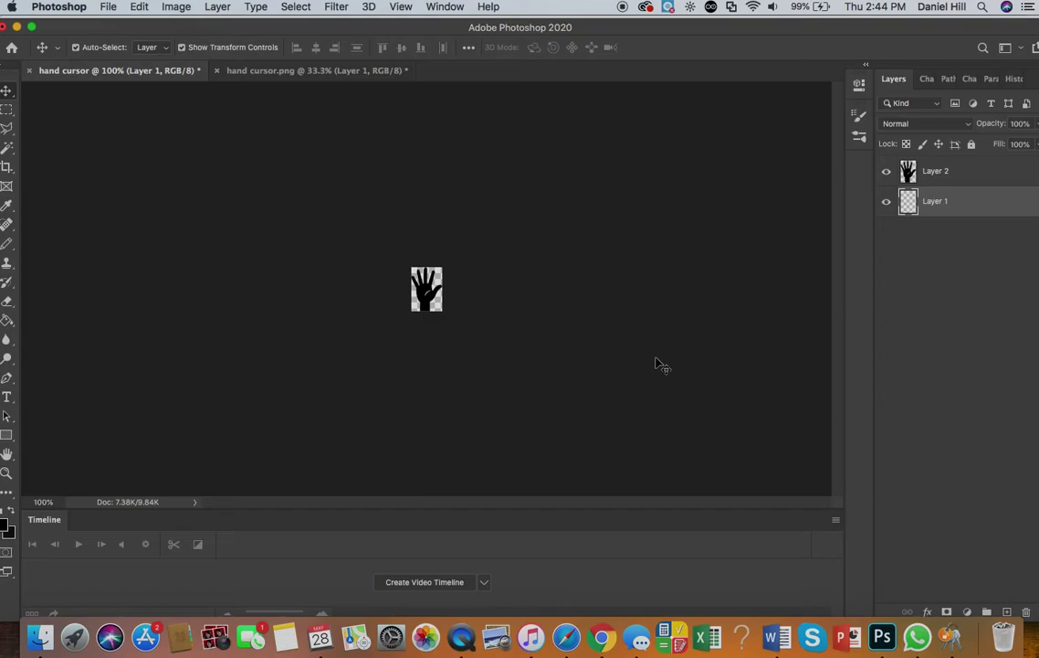
{"action": "key", "text": "super+equal"}
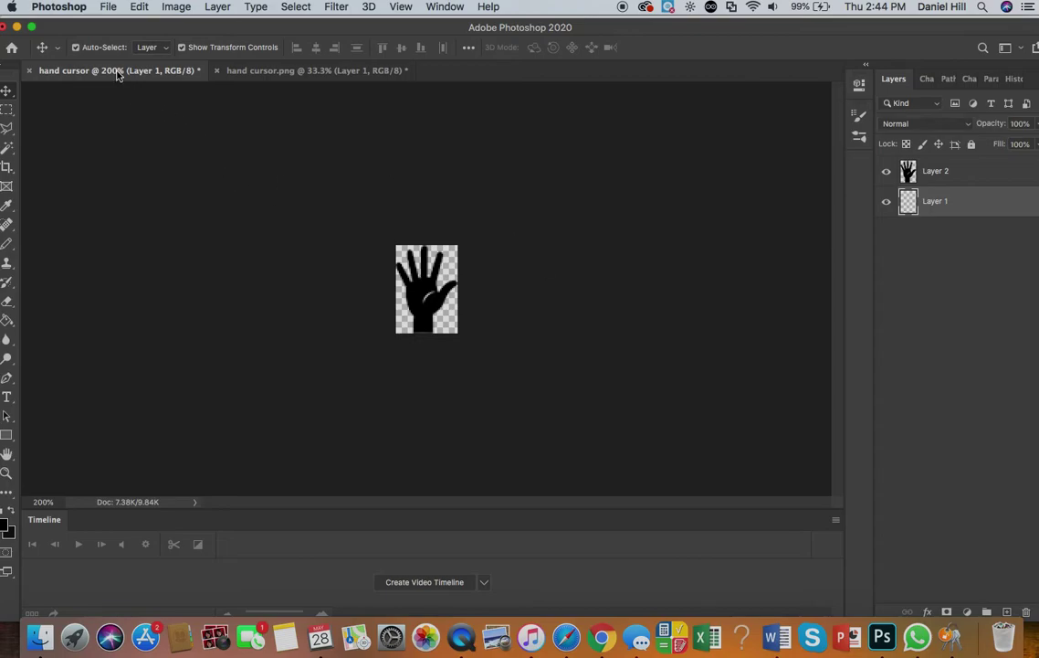
- Quick-export the image as hand cursor.png on the Desktop, replacing the existing file
{"action": "left_click", "coordinate": [108, 7]}
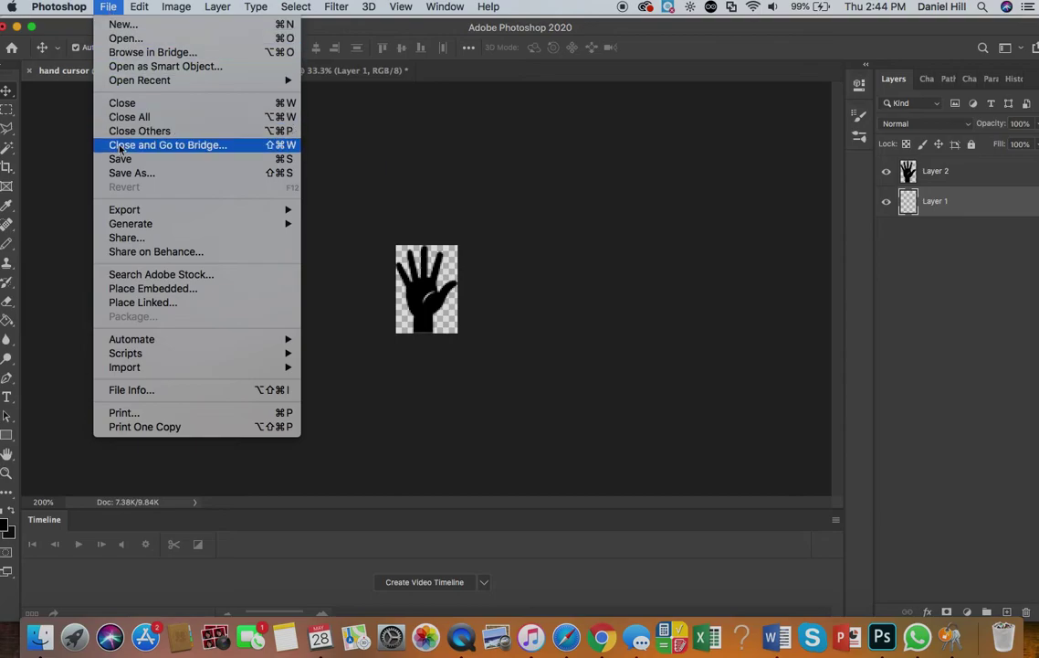
{"action": "mouse_move", "coordinate": [144, 211]}
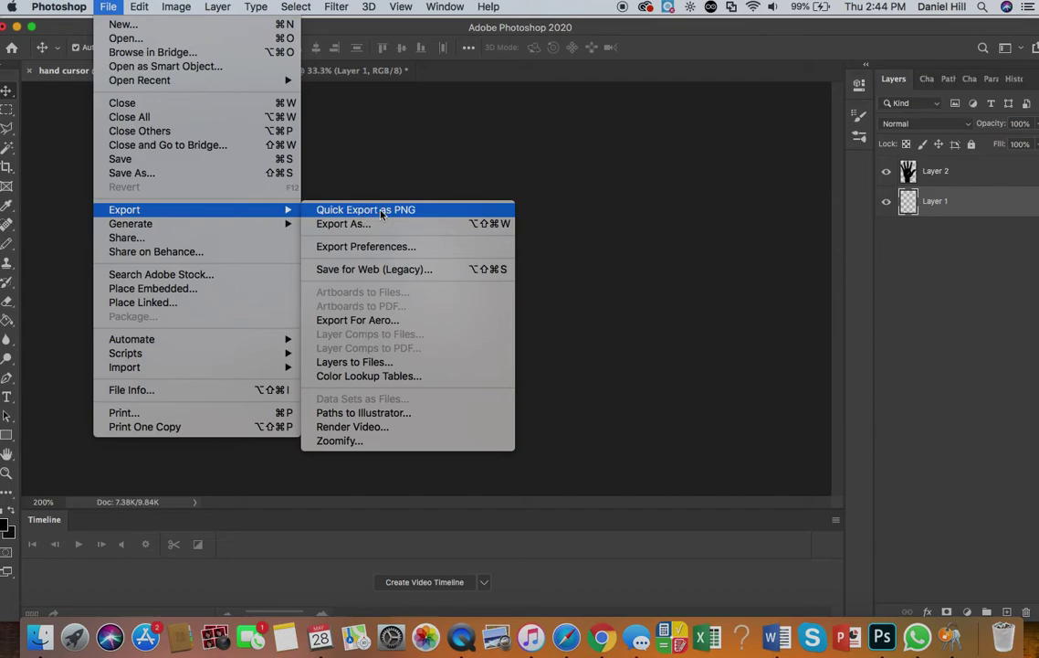
{"action": "left_click", "coordinate": [382, 211]}
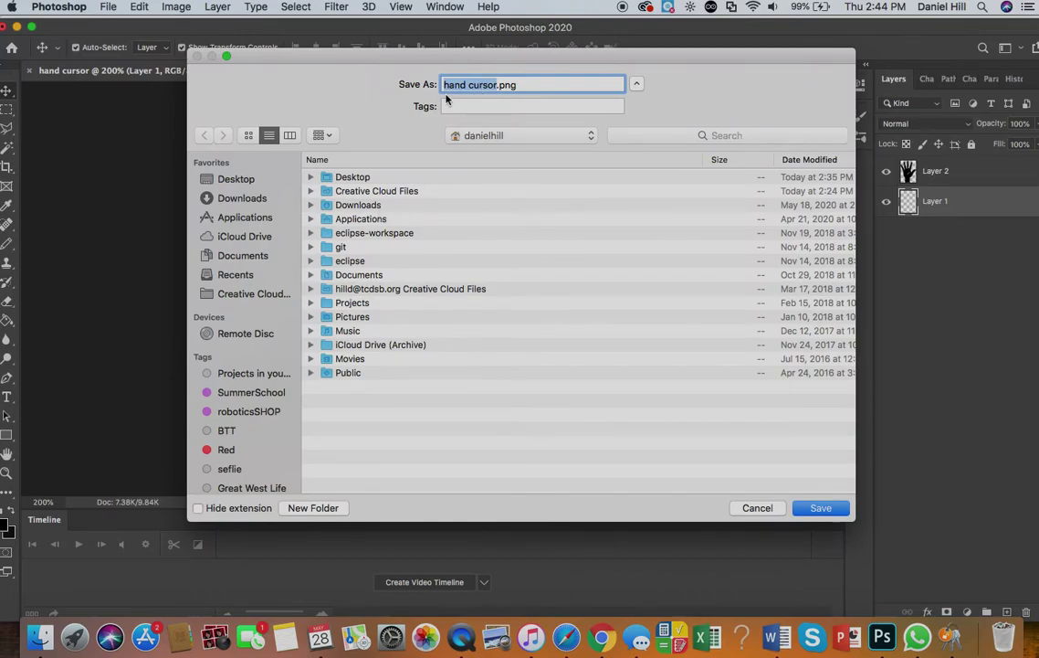
{"action": "left_click", "coordinate": [519, 84]}
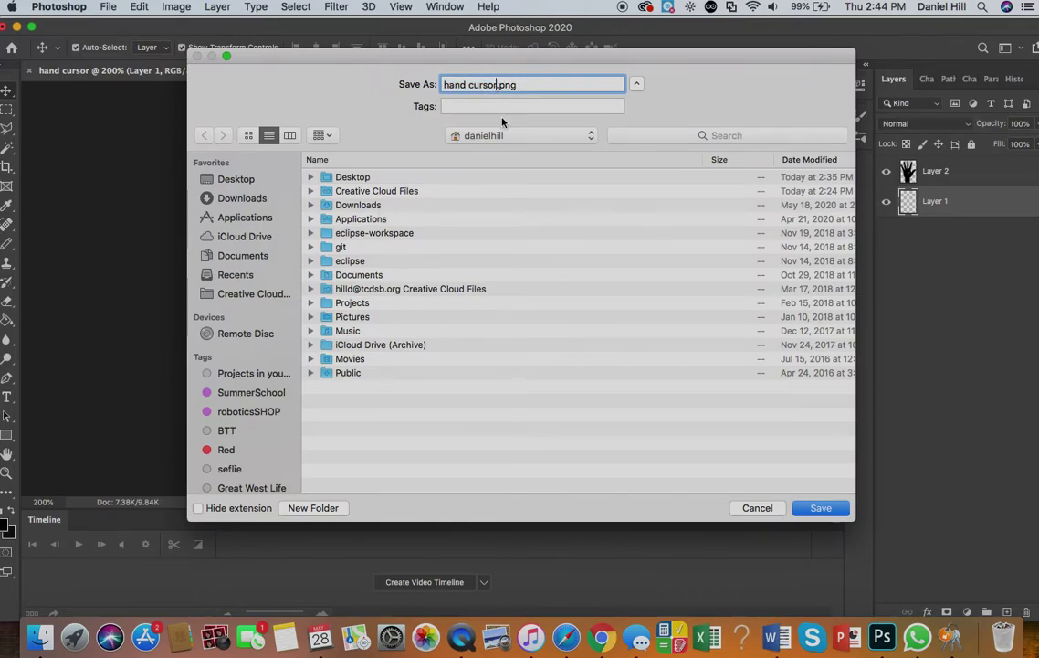
{"action": "double_click", "coordinate": [329, 179]}
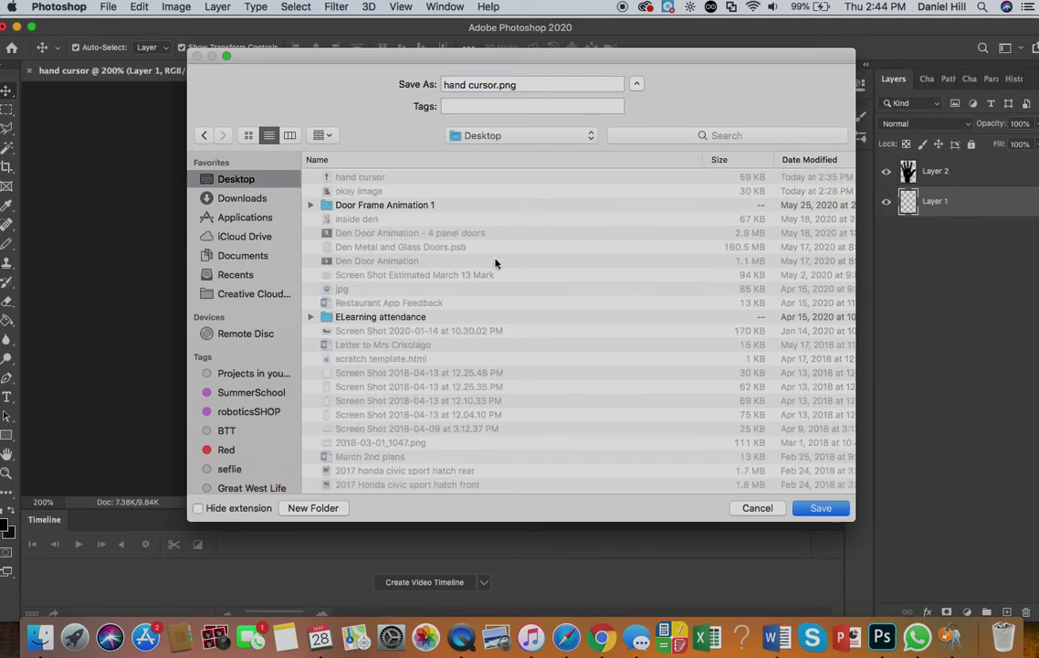
{"action": "left_click", "coordinate": [820, 513]}
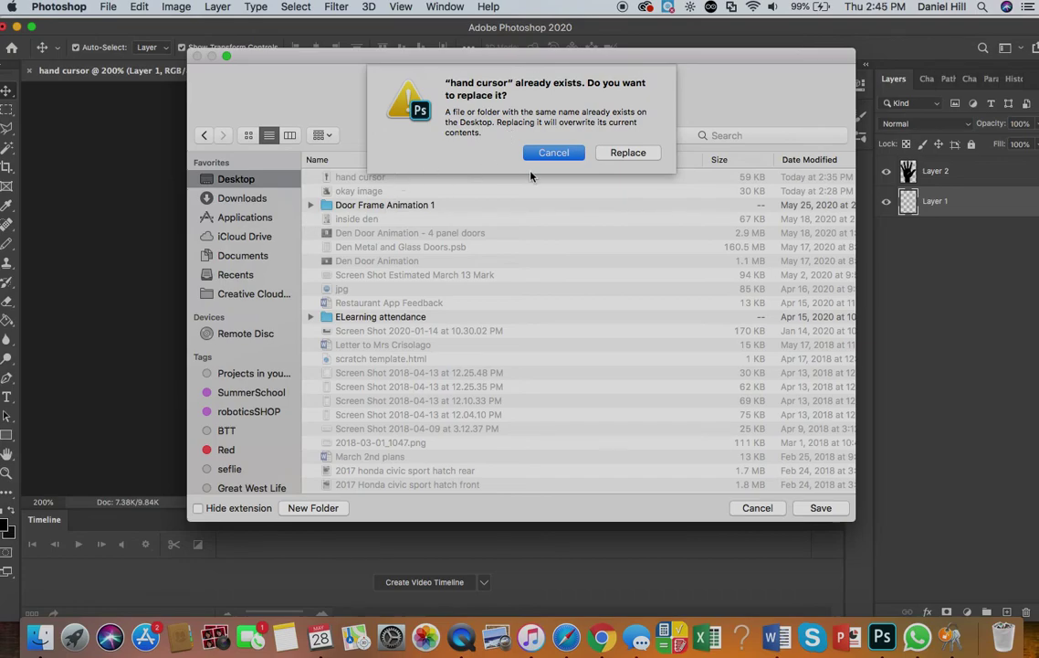
{"action": "left_click", "coordinate": [638, 155]}
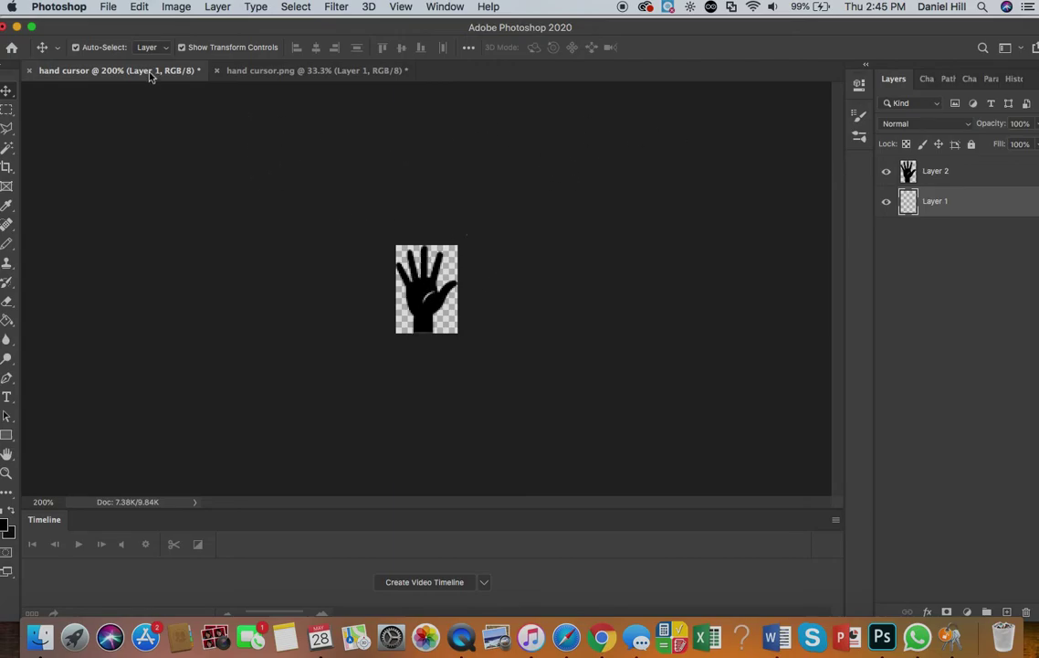
- Save the document as hand cursor.psd on the Desktop with Maximize Compatibility kept
{"action": "left_click", "coordinate": [104, 9]}
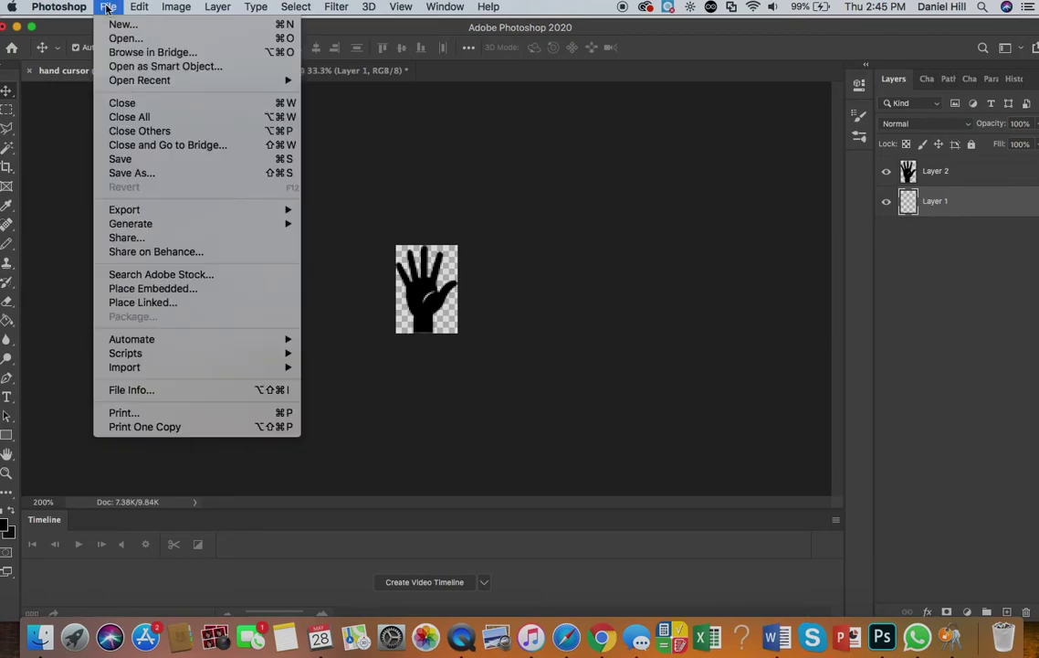
{"action": "left_click", "coordinate": [115, 159]}
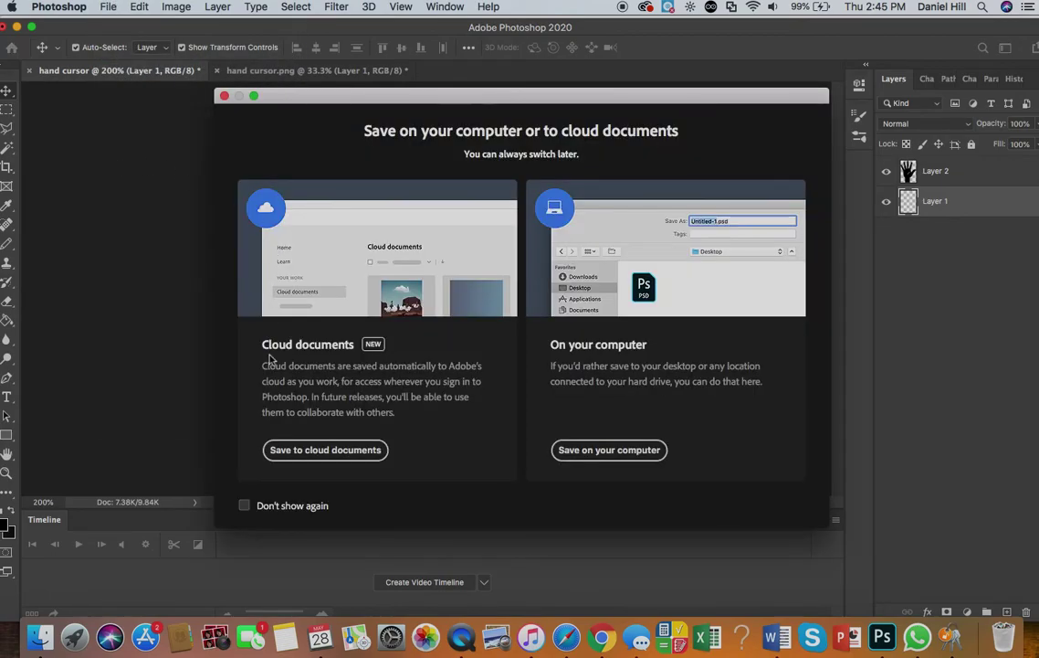
{"action": "left_click", "coordinate": [592, 452]}
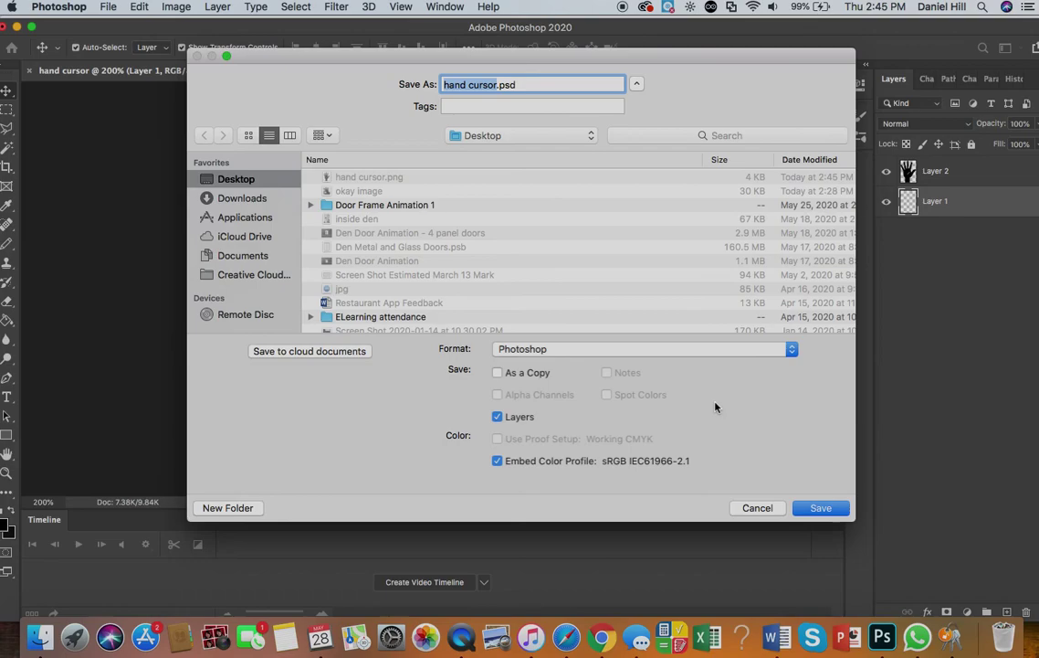
{"action": "left_click", "coordinate": [824, 508]}
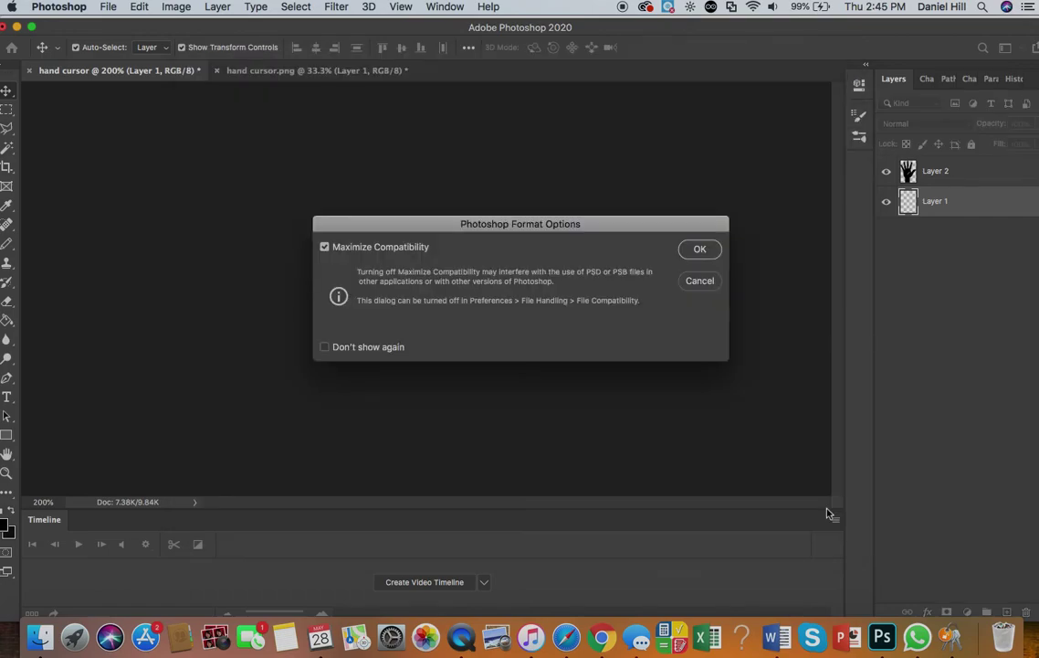
{"action": "left_click", "coordinate": [701, 251]}
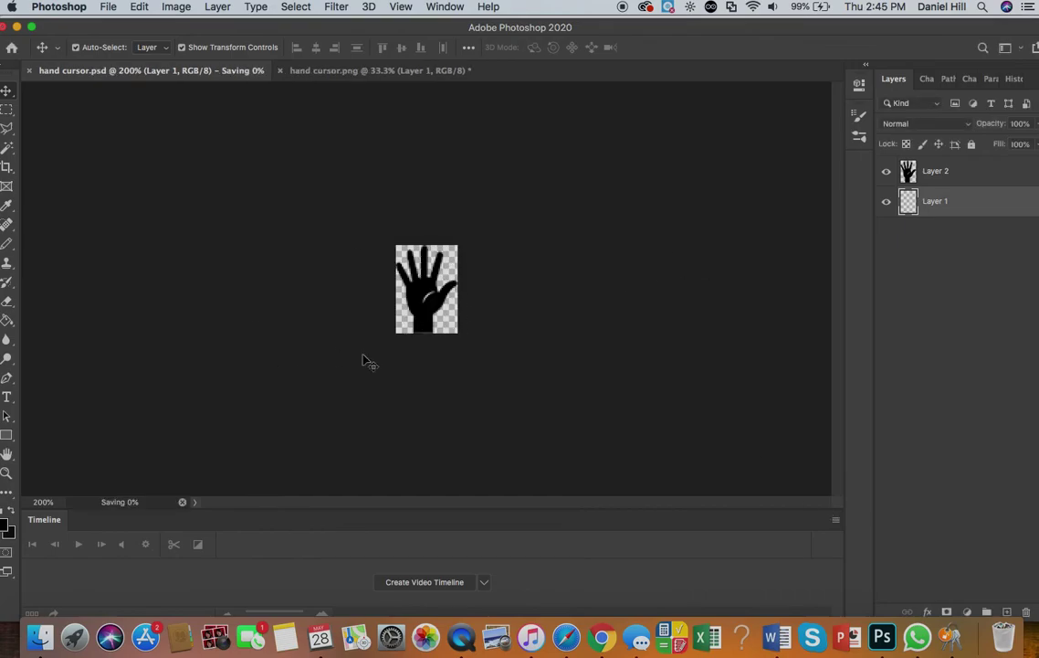